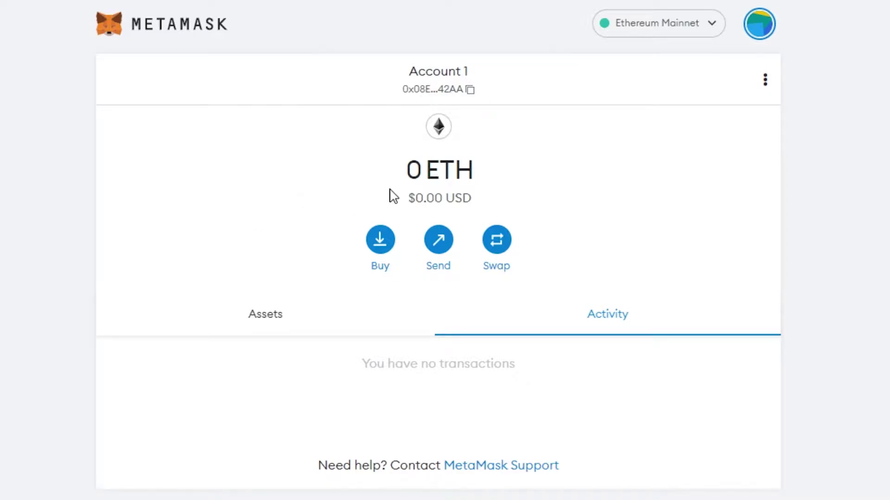
# - From the Ethereum Mainnet network list, choose Add Network to reach the manual network form
pyautogui.moveTo(408, 169); pyautogui.dragTo(491, 173)
pyautogui.click(447, 175)
pyautogui.click(690, 27)
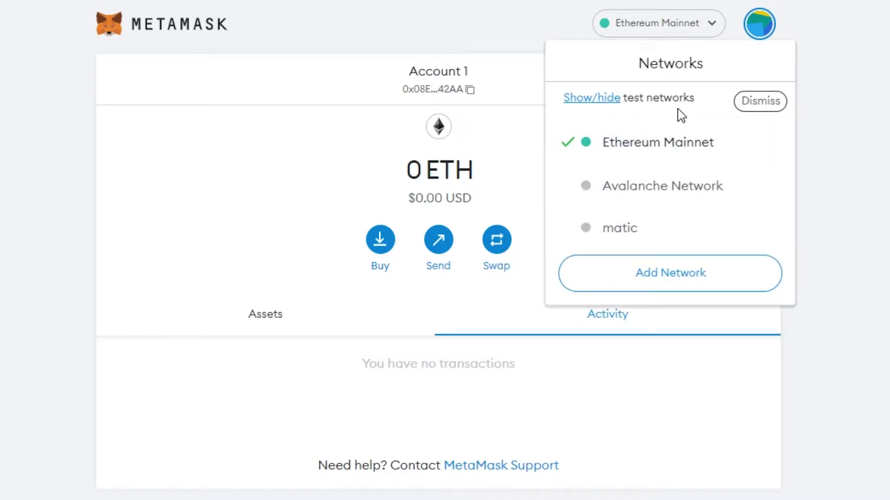
pyautogui.click(658, 278)
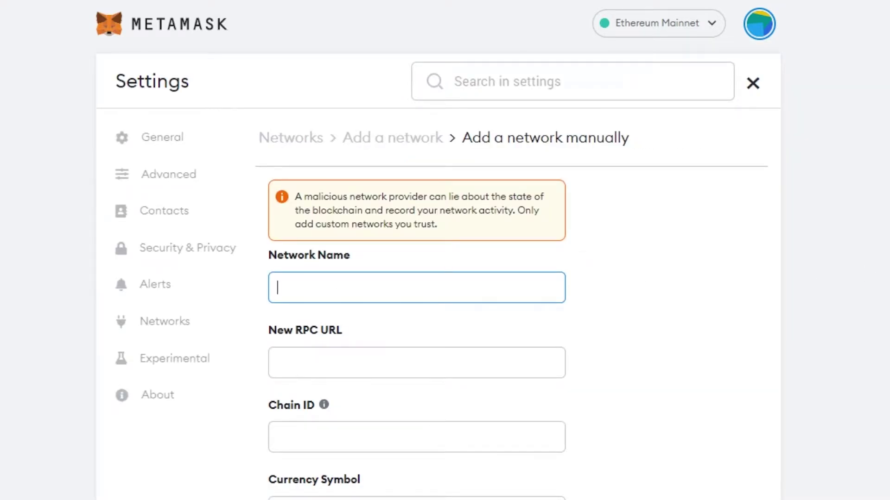
pyautogui.scroll(-5, 308, 155)
pyautogui.scroll(5, 308, 156)
pyautogui.scroll(-3, 308, 155)
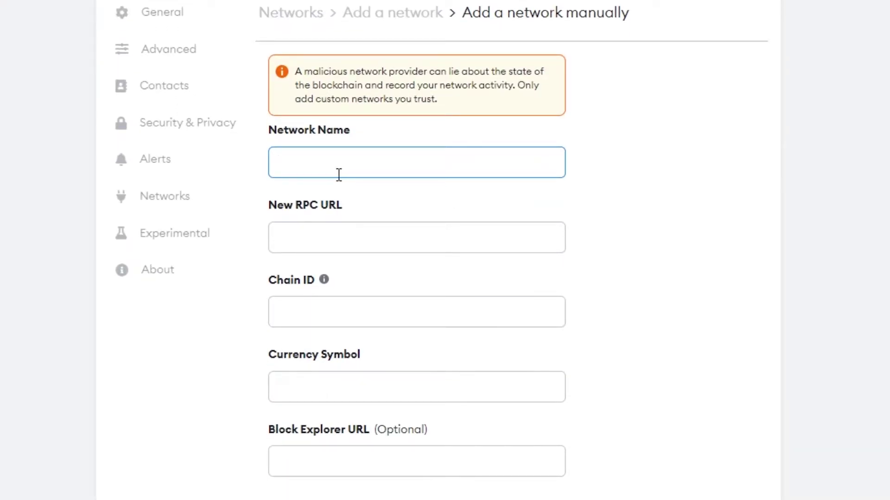
pyautogui.scroll(3, 339, 174)
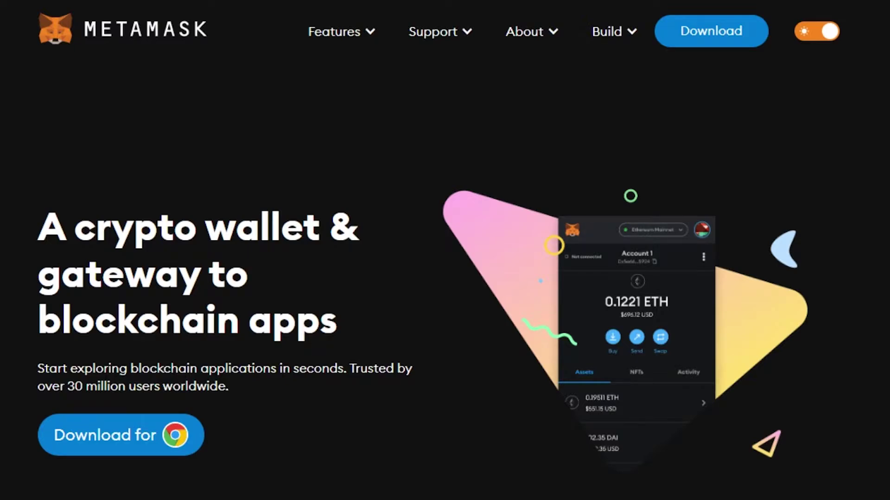
# - Choose 'Download for Chrome' on the MetaMask homepage
pyautogui.scroll(-8, 402, 102)
pyautogui.scroll(8, 403, 101)
pyautogui.click(124, 434)
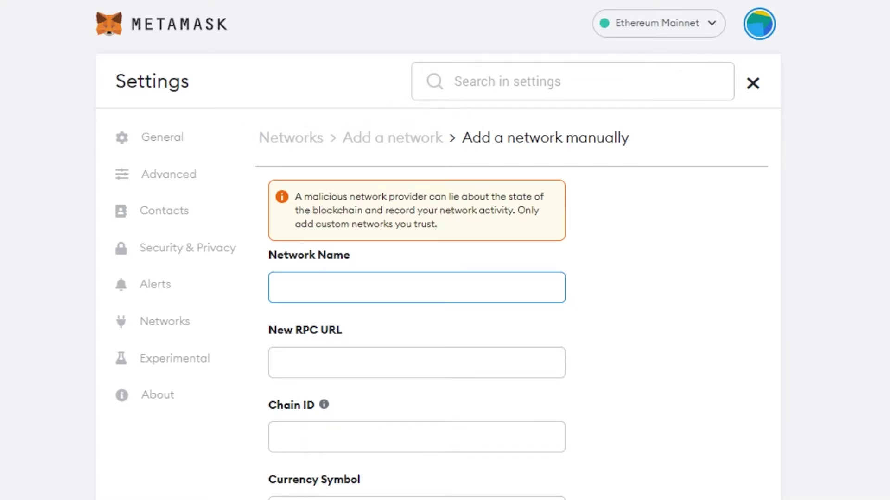
pyautogui.scroll(-5, 438, 251)
pyautogui.scroll(5, 438, 250)
pyautogui.click(672, 24)
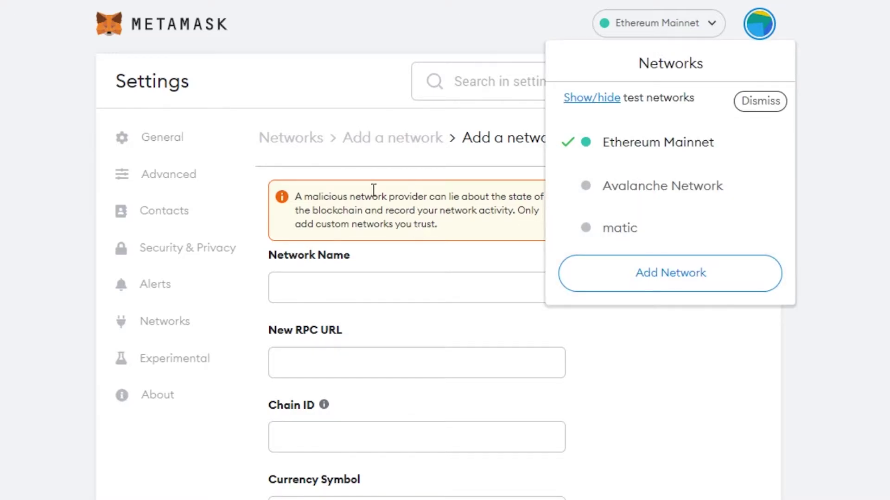
pyautogui.click(160, 80)
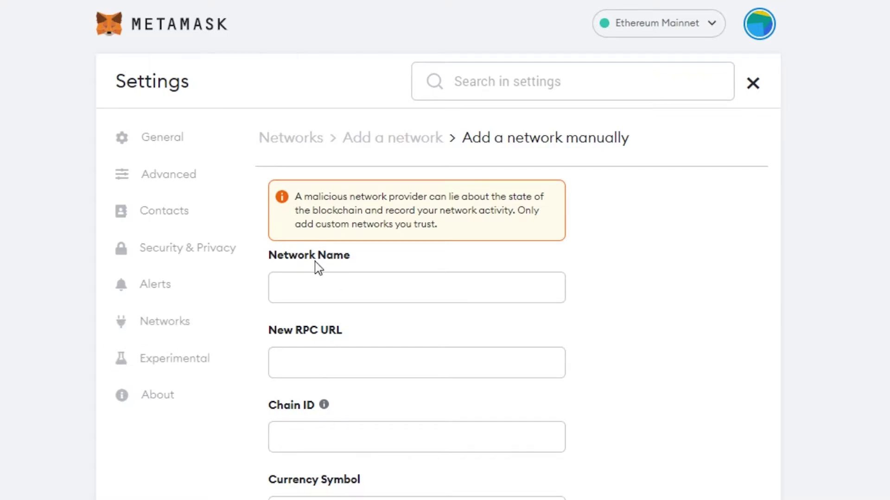
pyautogui.scroll(-3, 438, 278)
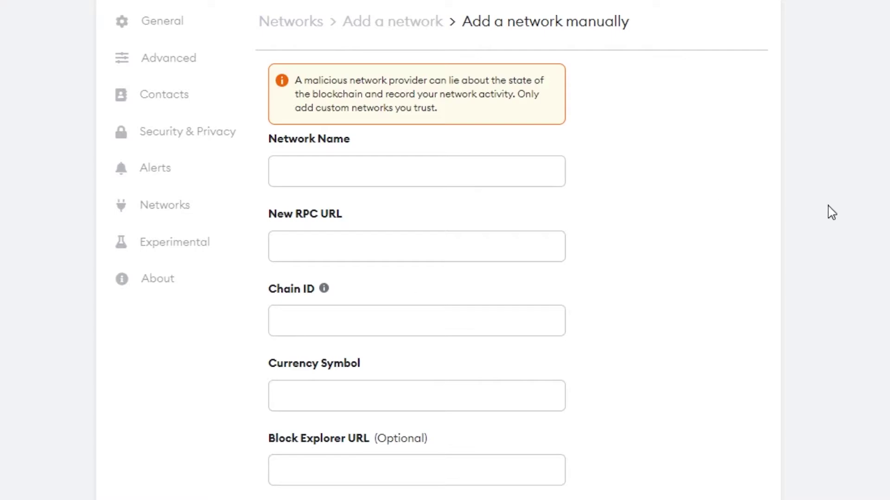
pyautogui.scroll(-3, 438, 251)
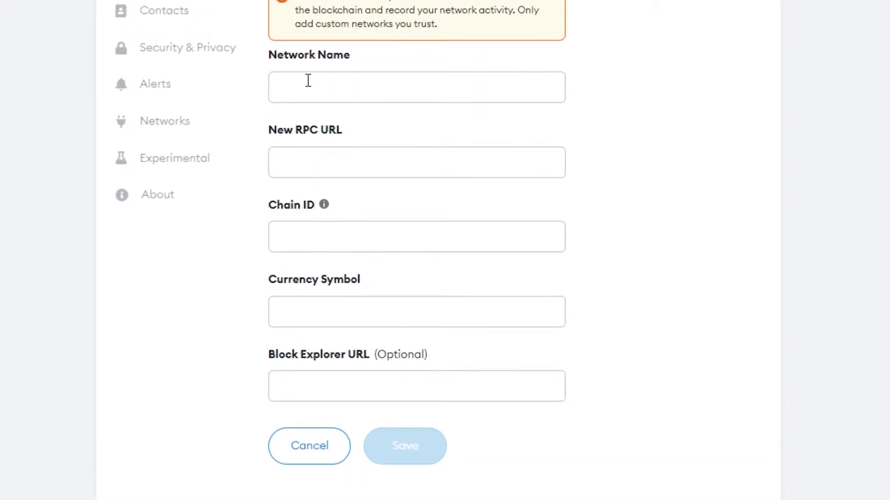
# - Enter 'Smart Chain' as the network name, then move to the New RPC URL field
pyautogui.click(320, 93)
pyautogui.write('Sma')
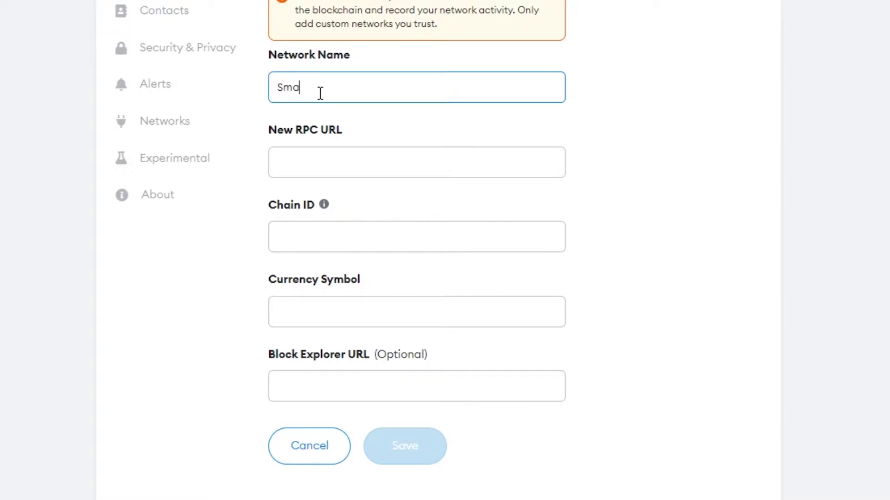
pyautogui.write('rt Chain')
pyautogui.click(280, 163)
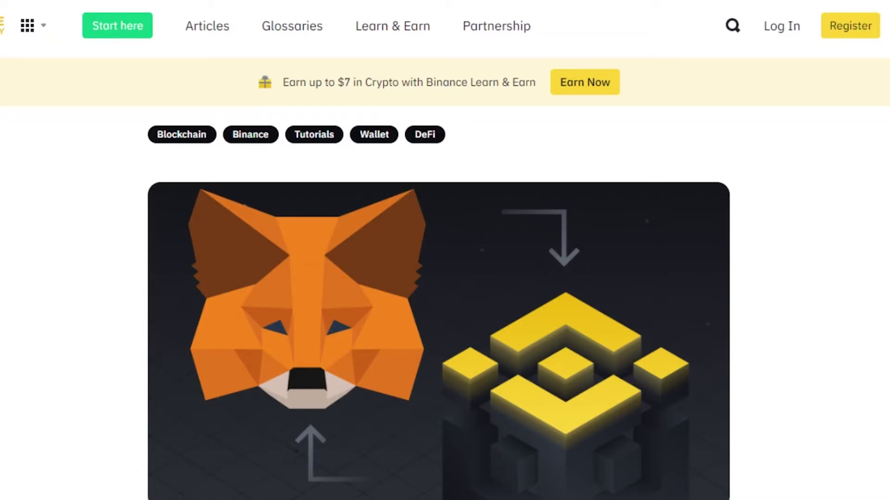
pyautogui.scroll(-15, 444, 278)
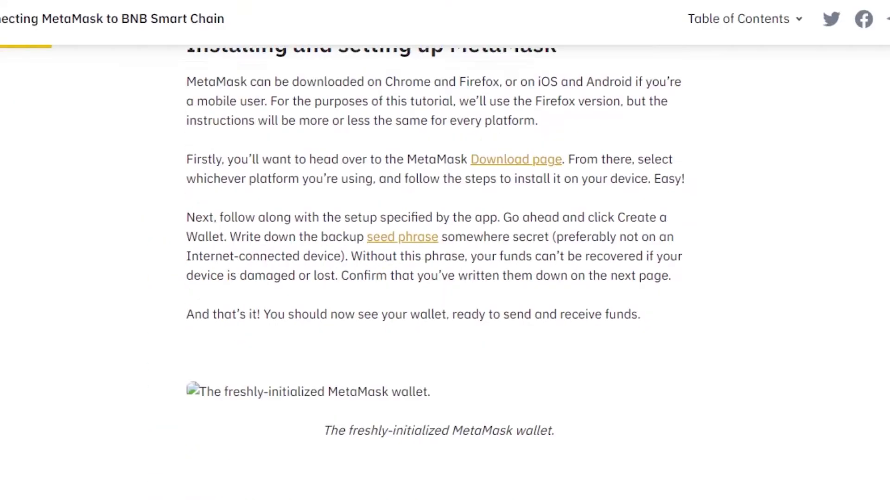
pyautogui.scroll(-5, 444, 278)
pyautogui.scroll(5, 445, 278)
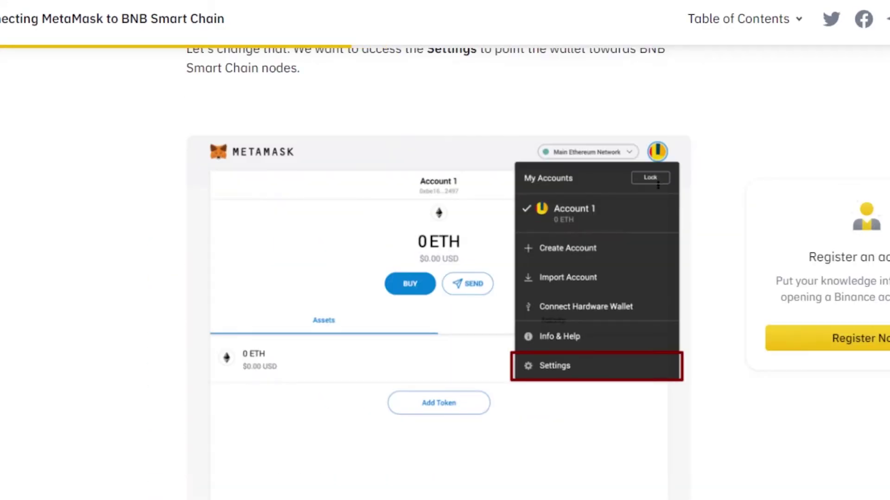
pyautogui.scroll(-15, 192, 143)
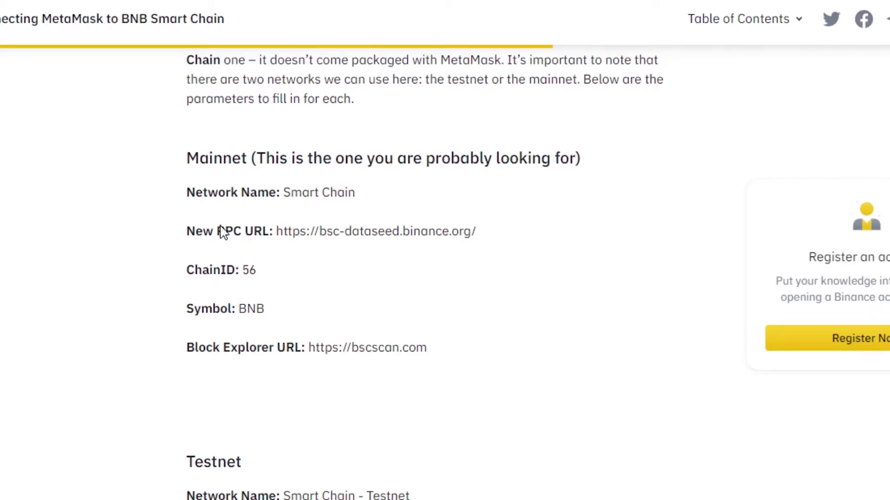
pyautogui.moveTo(276, 230); pyautogui.dragTo(491, 232)
pyautogui.hotkey('ctrl', 'c')
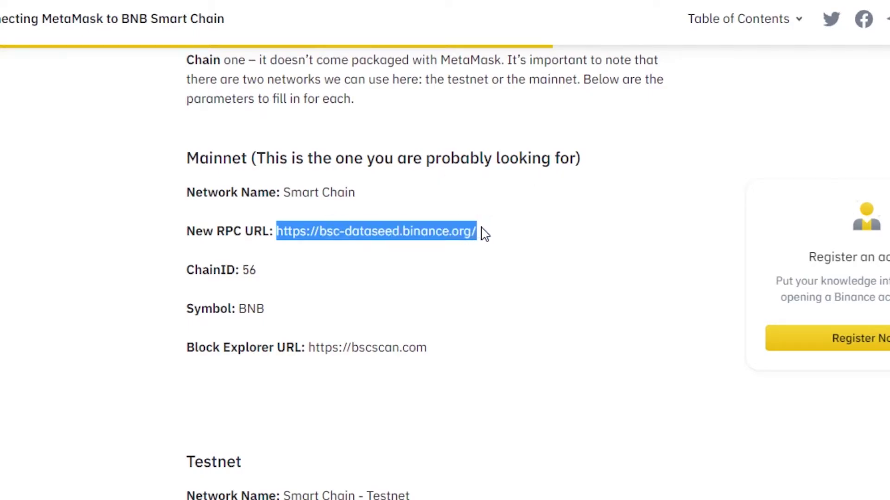
# - Paste the copied RPC URL, then fill in chain ID 56 and currency symbol BNB
pyautogui.hotkey('alt', 'Tab')
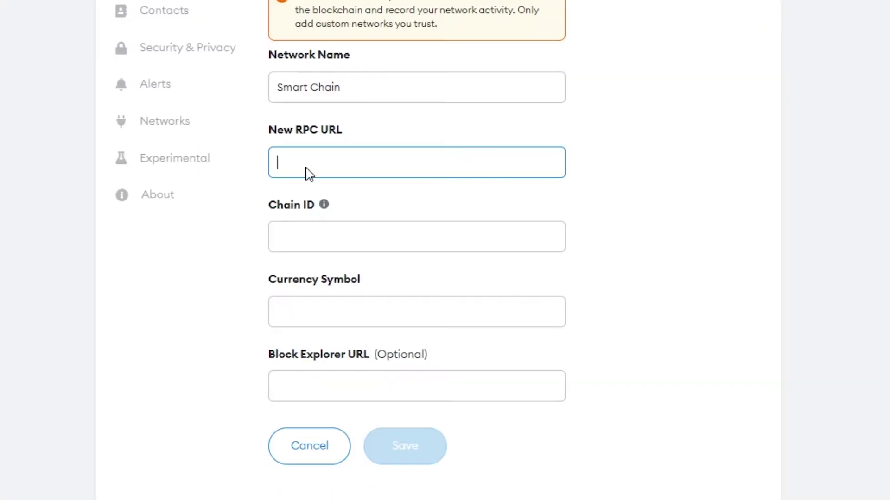
pyautogui.rightClick(306, 172)
pyautogui.click(344, 293)
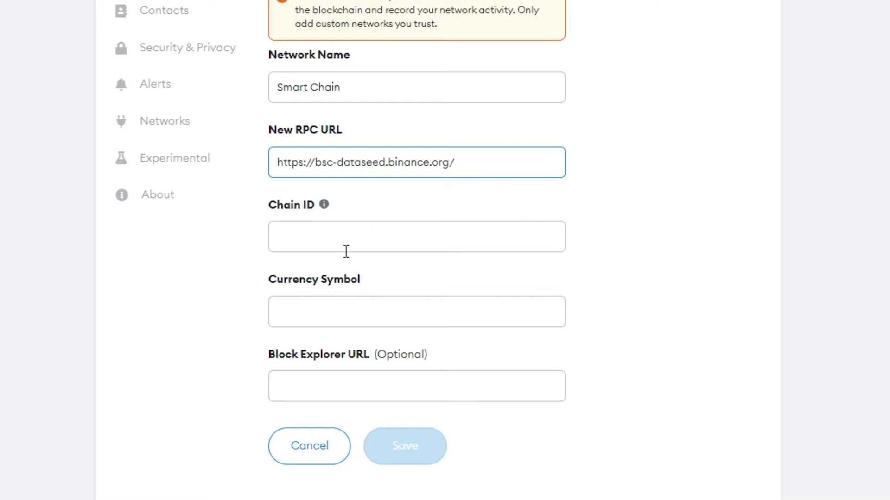
pyautogui.click(331, 239)
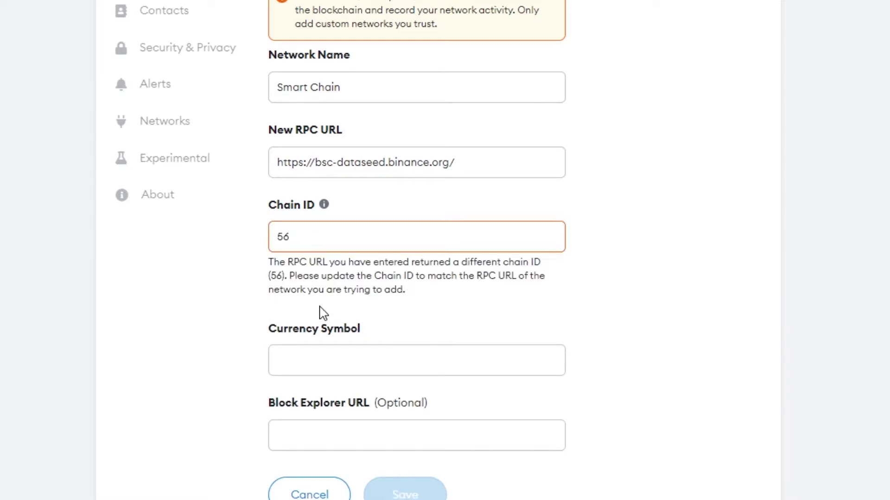
pyautogui.click(323, 357)
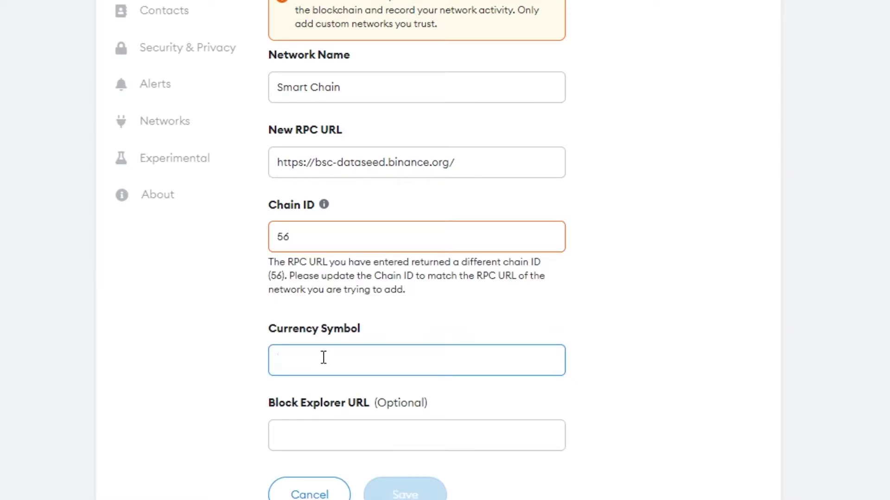
pyautogui.write('BNB')
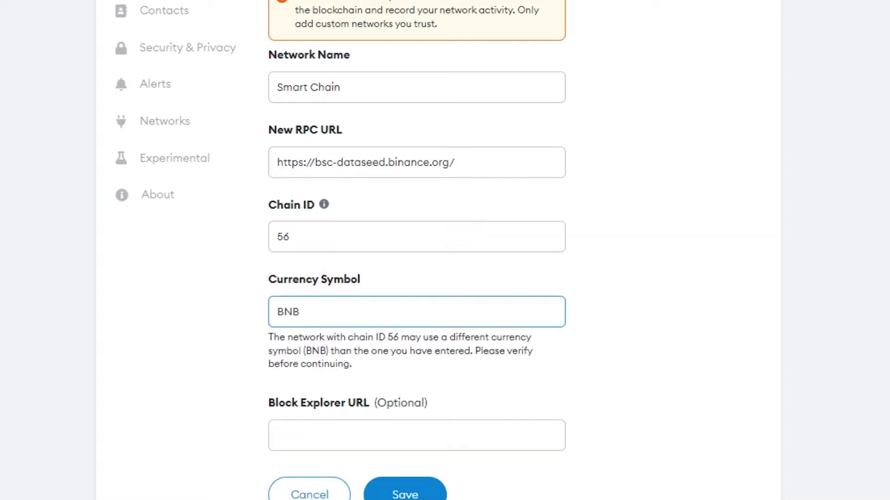
pyautogui.scroll(-2, 282, 410)
pyautogui.scroll(2, 281, 410)
pyautogui.scroll(-1, 282, 410)
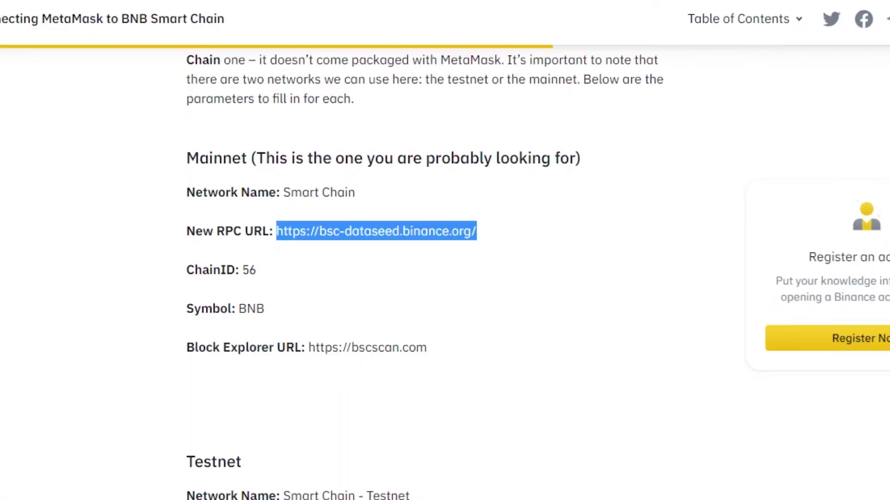
pyautogui.moveTo(308, 348); pyautogui.dragTo(414, 347)
pyautogui.rightClick(413, 346)
pyautogui.click(486, 356)
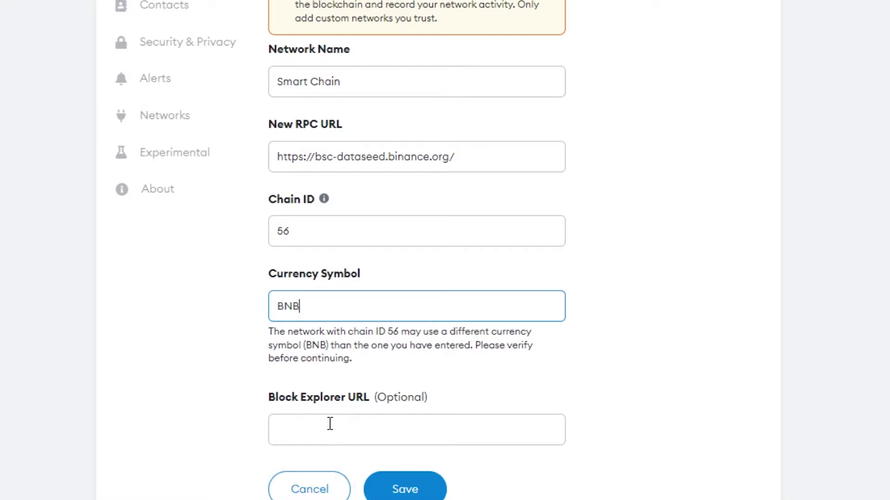
pyautogui.rightClick(329, 424)
pyautogui.click(379, 294)
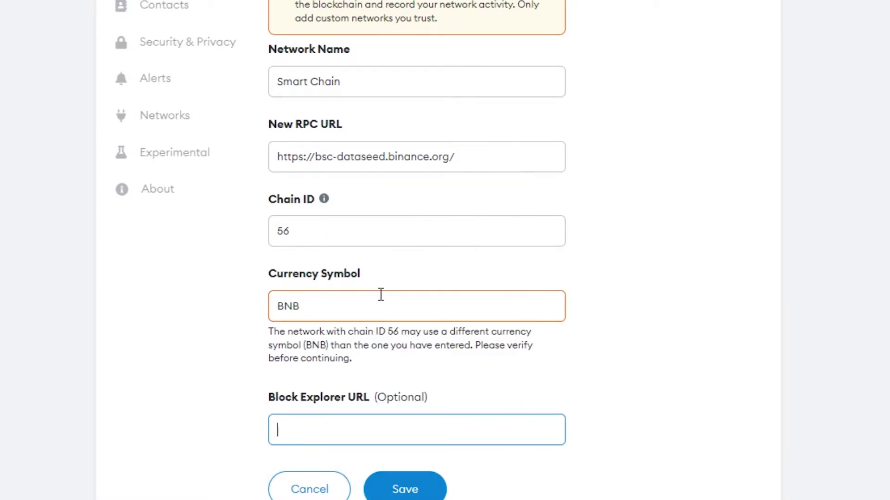
pyautogui.click(666, 275)
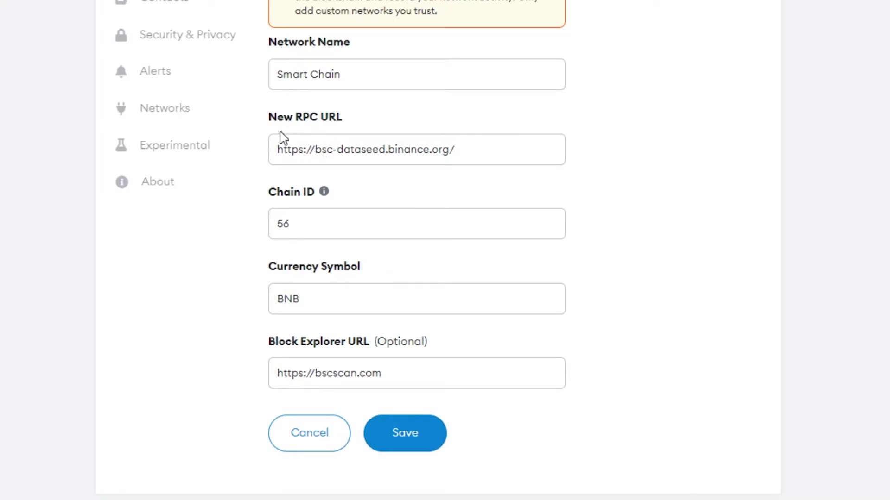
pyautogui.click(401, 448)
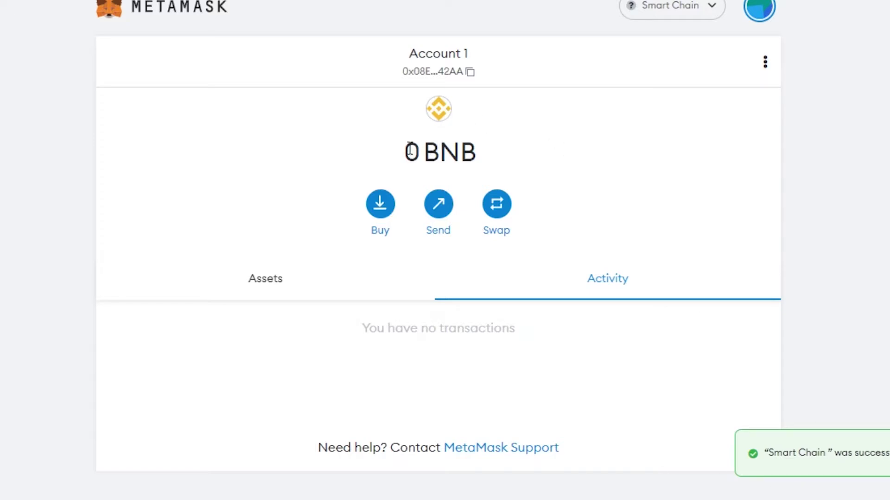
# - Open the network list from the Smart Chain selector at the top of the wallet
pyautogui.moveTo(418, 153); pyautogui.dragTo(493, 161)
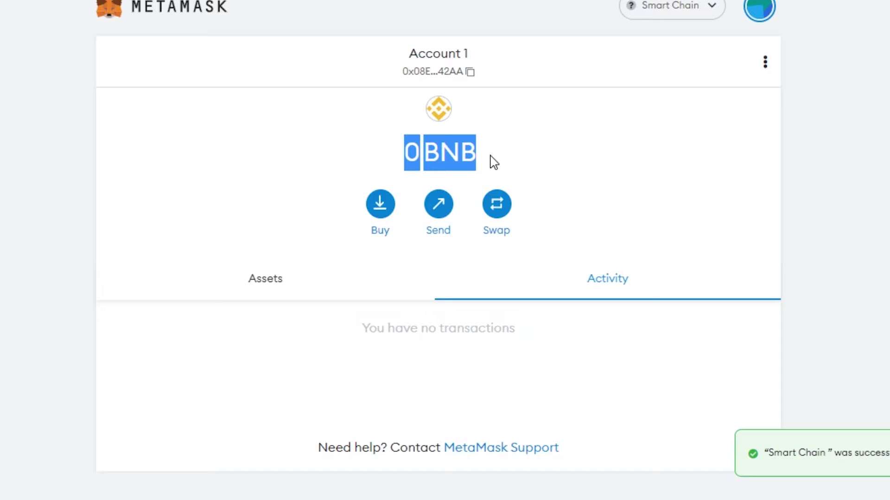
pyautogui.click(493, 161)
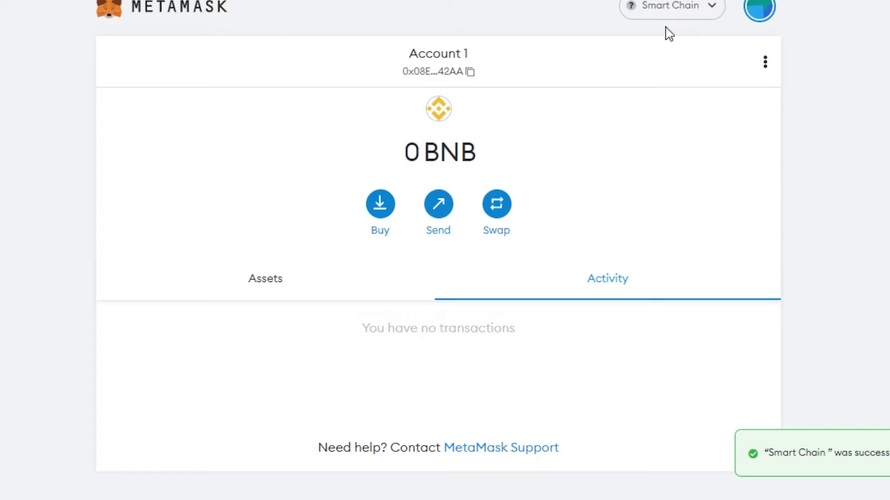
pyautogui.click(661, 6)
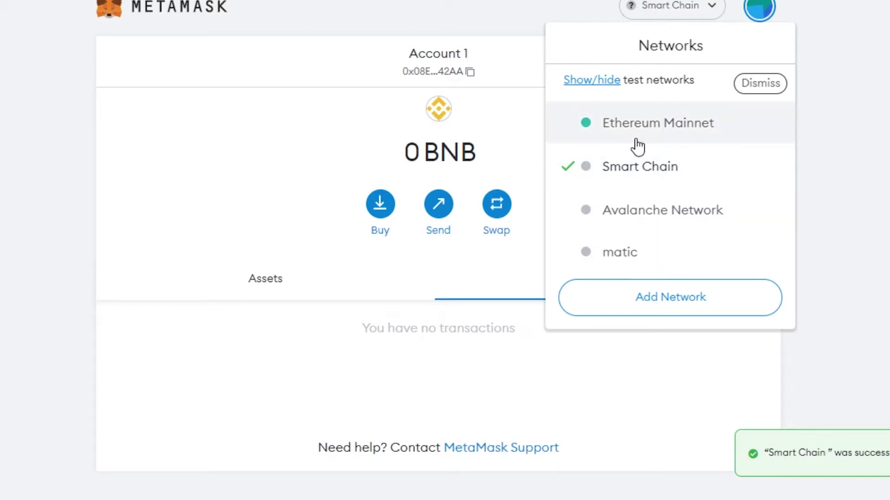
# - Switch the wallet to Ethereum Mainnet, then back to Smart Chain
pyautogui.click(591, 136)
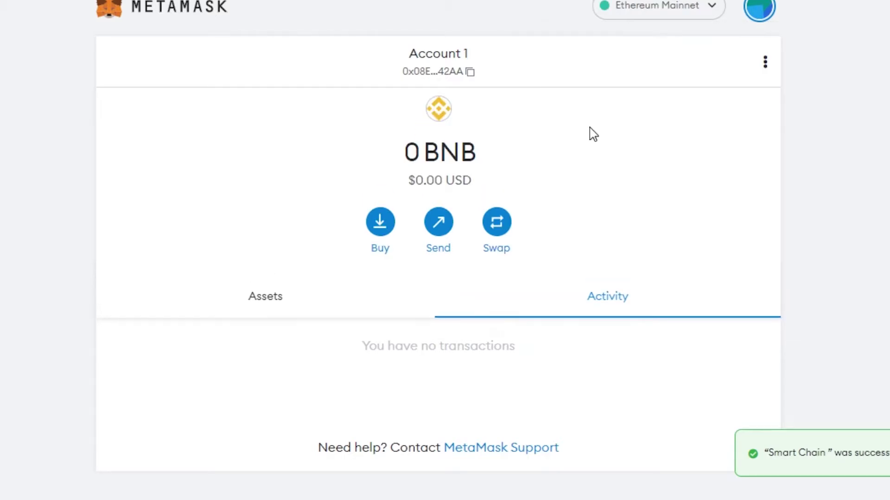
pyautogui.click(674, 7)
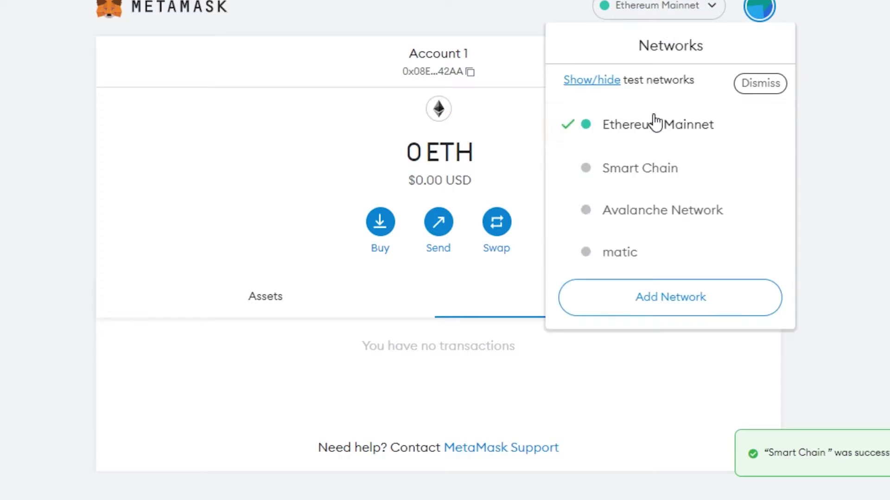
pyautogui.click(655, 164)
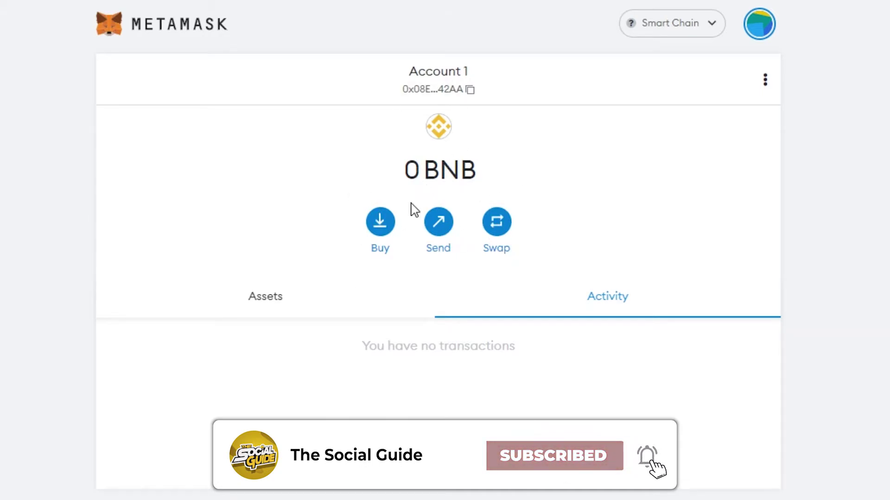
# - Open the Deposit BNB options and read through the Transak payment description
pyautogui.click(381, 224)
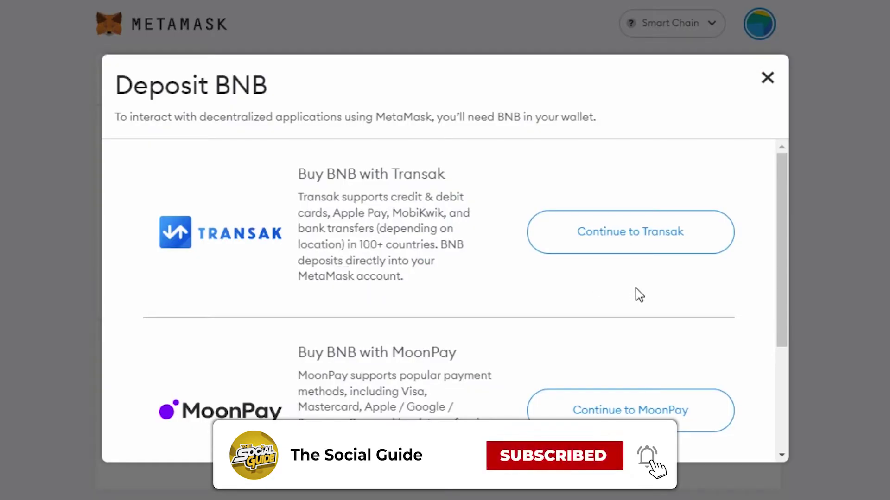
pyautogui.moveTo(789, 212)
pyautogui.mouseDown()
pyautogui.moveTo(787, 268)
pyautogui.moveTo(788, 211)
pyautogui.mouseUp()
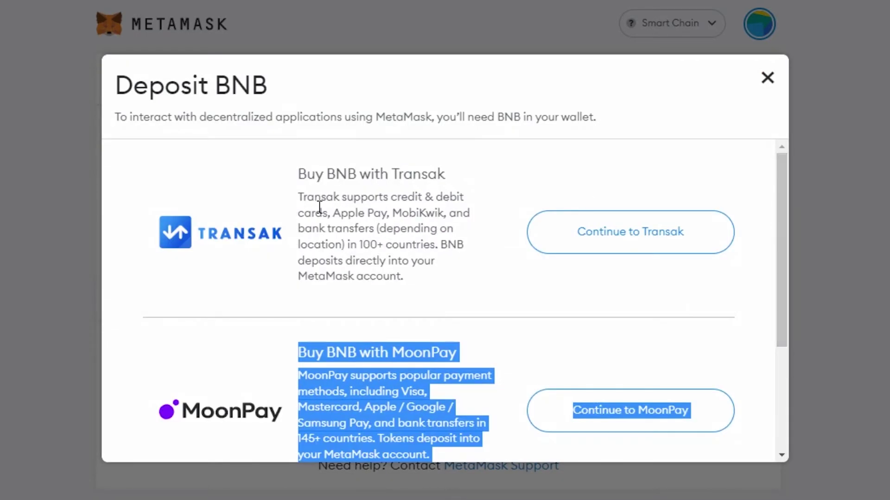
pyautogui.moveTo(417, 278); pyautogui.dragTo(389, 194)
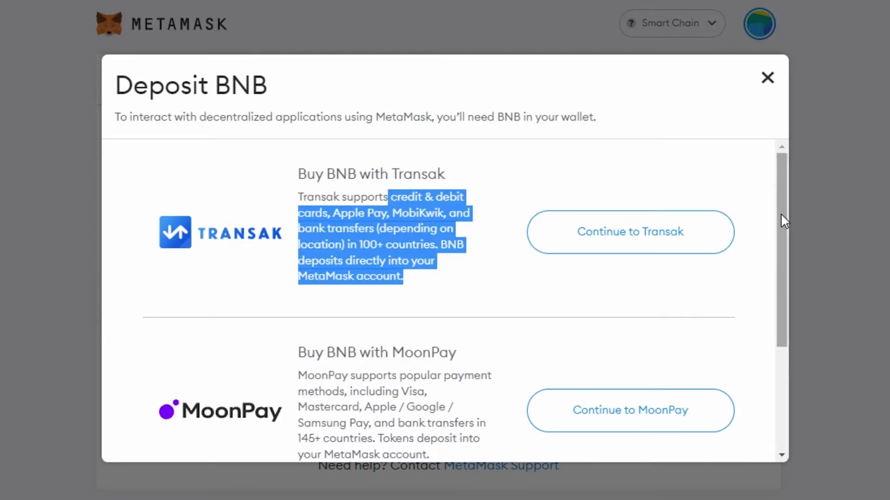
pyautogui.moveTo(782, 213); pyautogui.dragTo(799, 176)
pyautogui.click(752, 129)
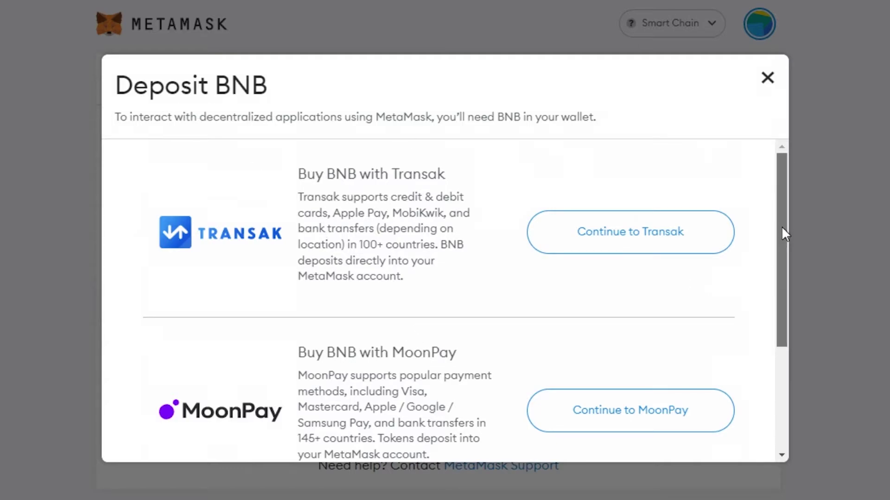
pyautogui.scroll(-4, 781, 226)
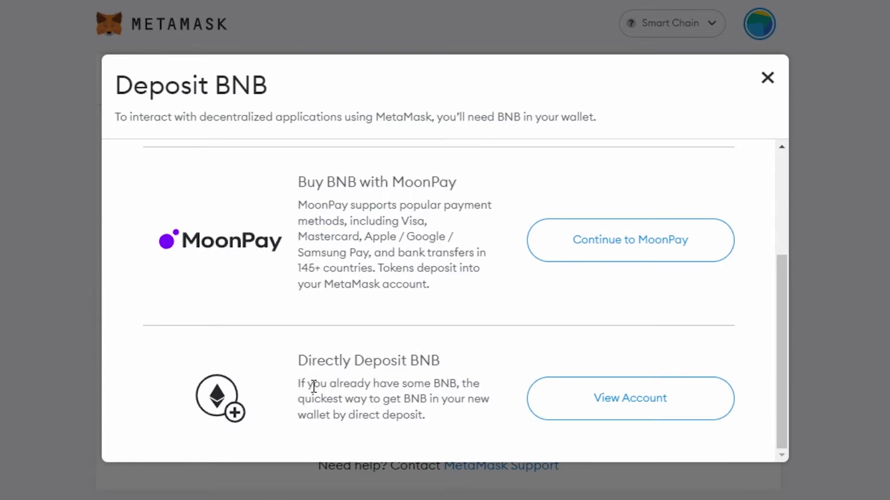
# - View the account's deposit address and QR code, then reopen the Deposit BNB options
pyautogui.click(666, 402)
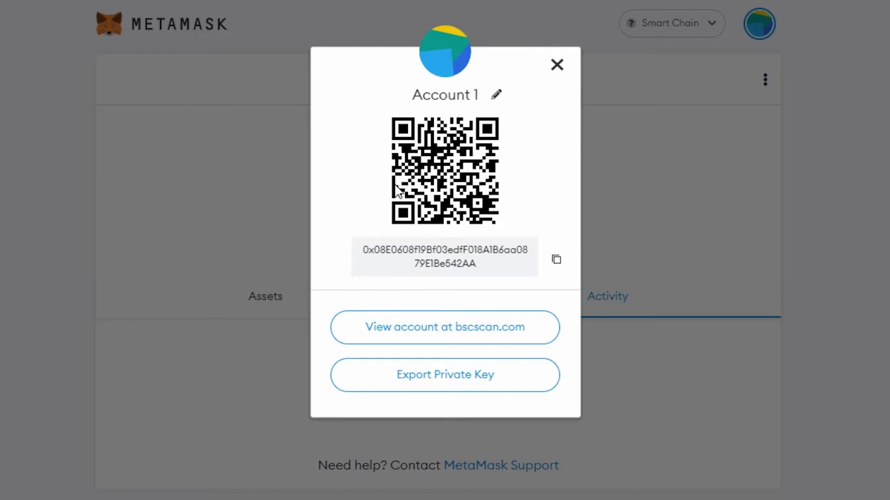
pyautogui.click(557, 65)
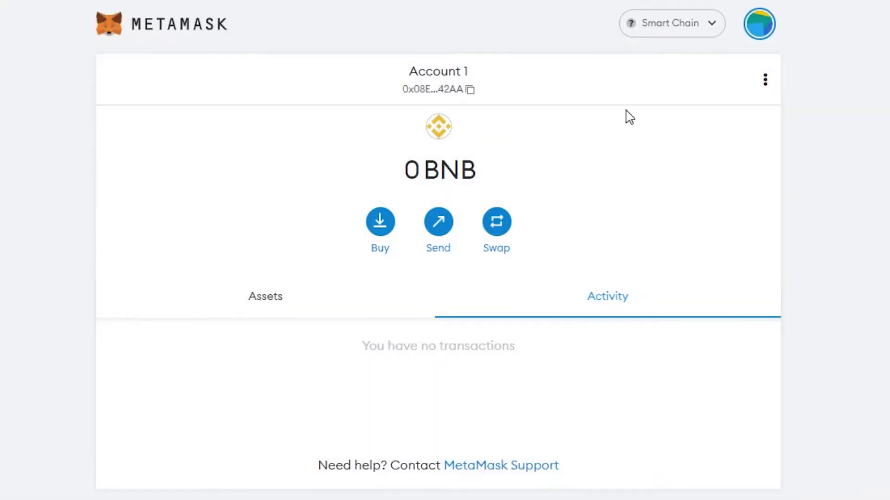
pyautogui.click(385, 226)
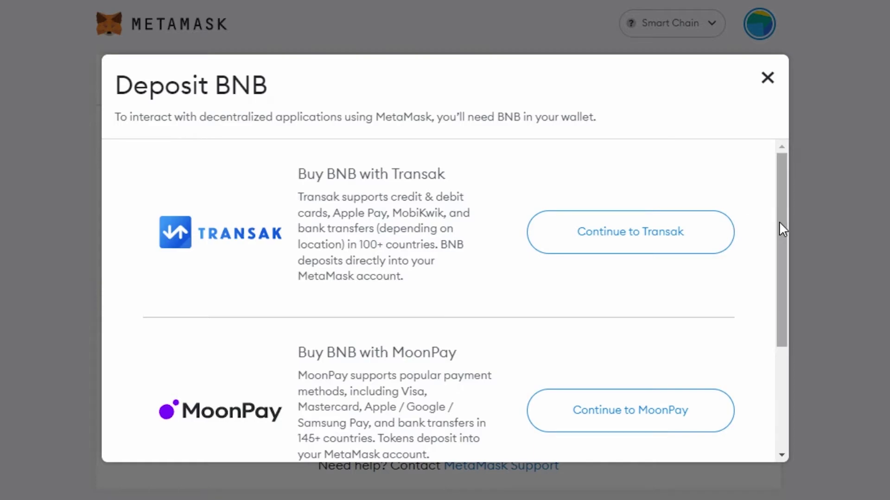
pyautogui.moveTo(779, 221); pyautogui.dragTo(780, 343)
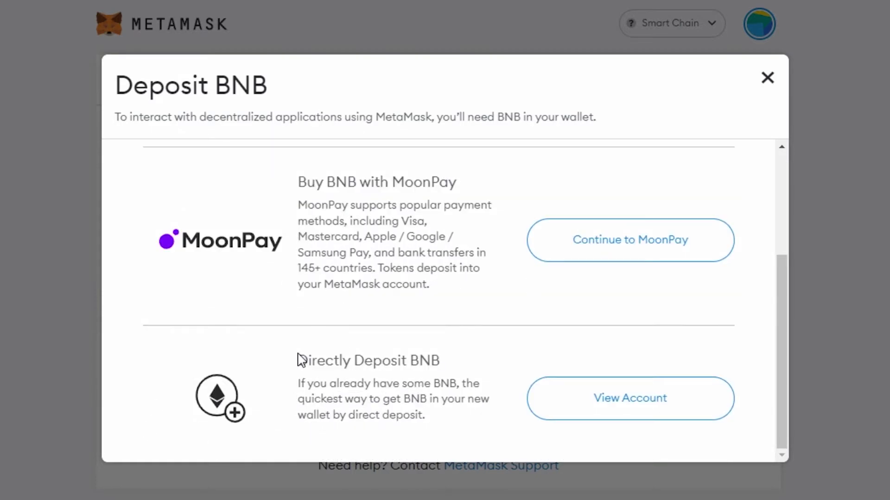
pyautogui.scroll(4, 783, 343)
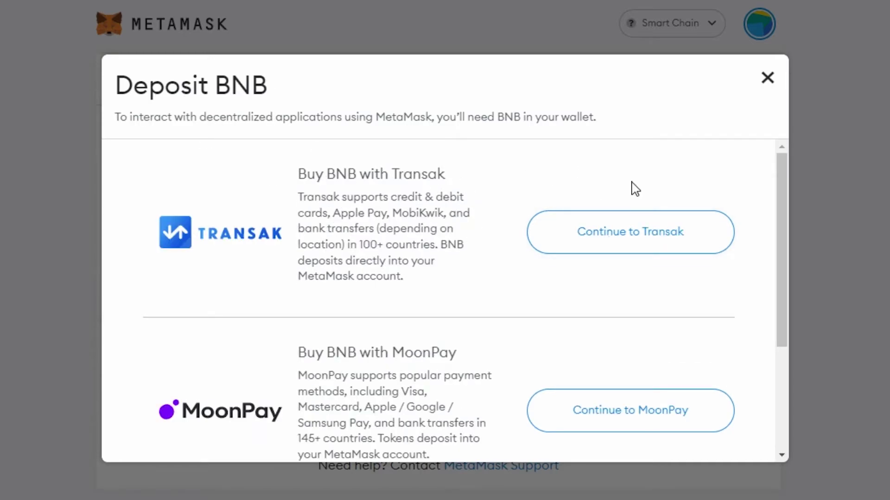
pyautogui.click(662, 249)
# - Close the Deposit BNB dialog, open the Send page, then cancel back to the wallet
pyautogui.click(767, 78)
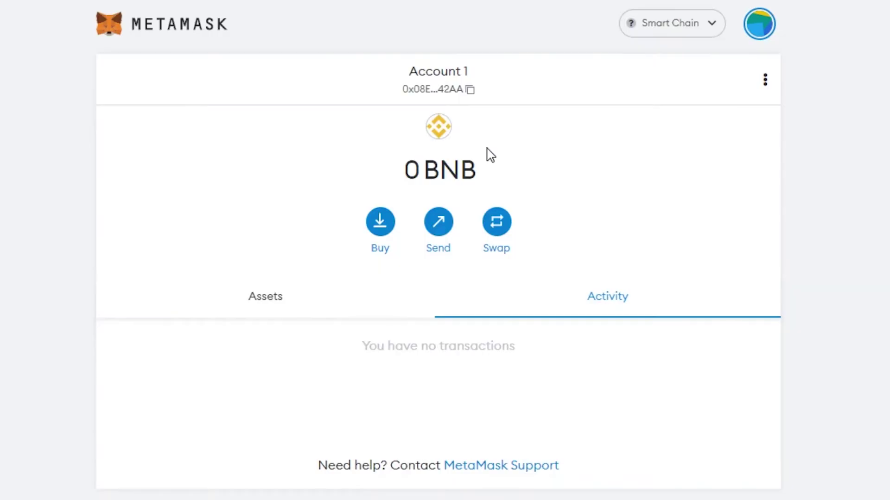
pyautogui.click(438, 227)
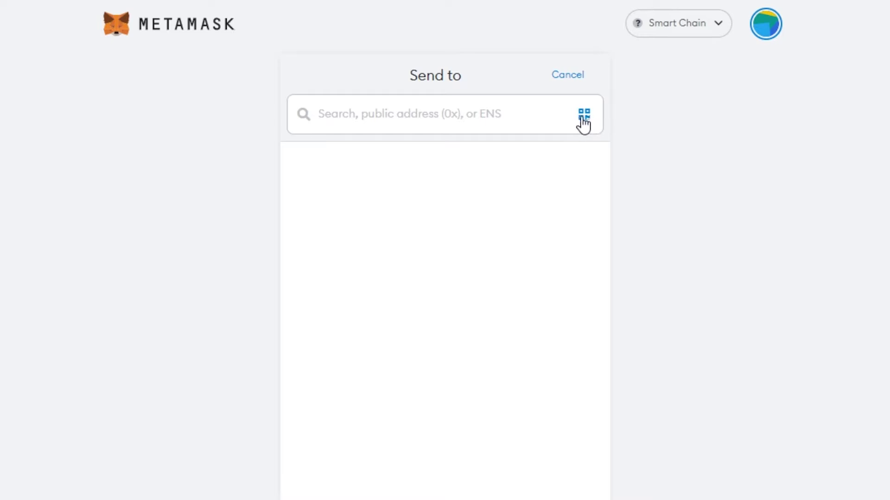
pyautogui.click(574, 76)
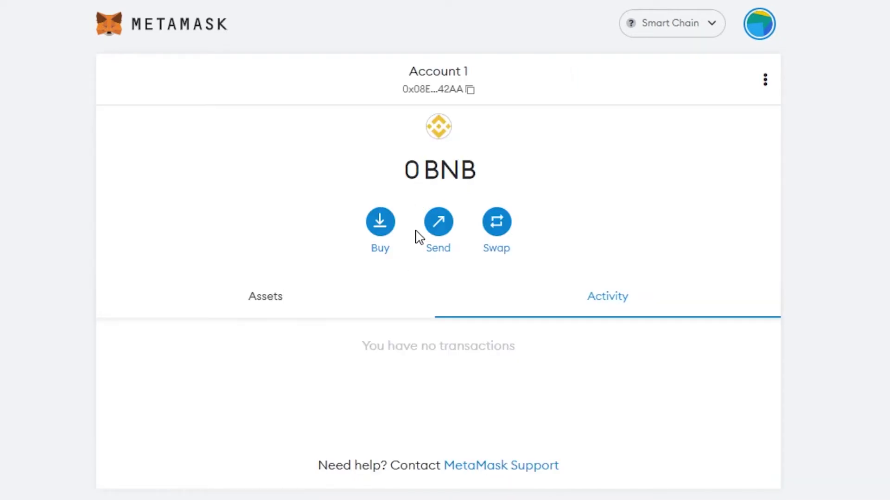
# - Open Swap with BNB as the source token and USDC as the token to receive
pyautogui.click(504, 222)
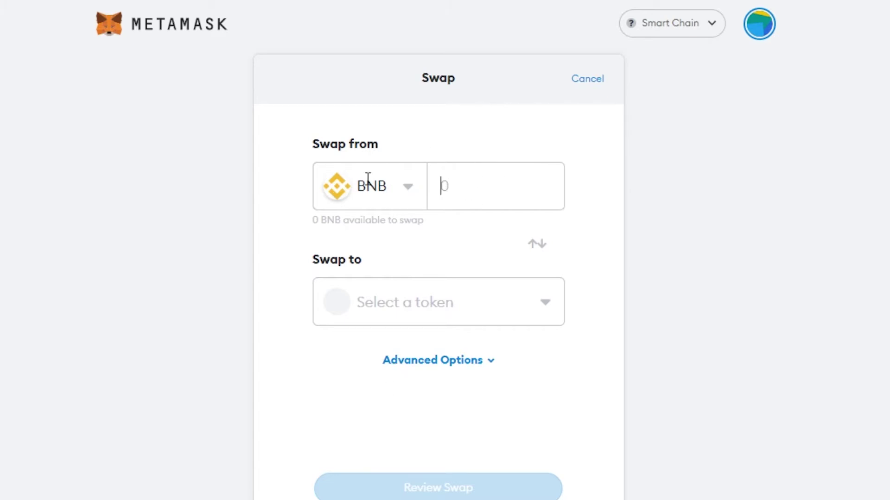
pyautogui.click(400, 181)
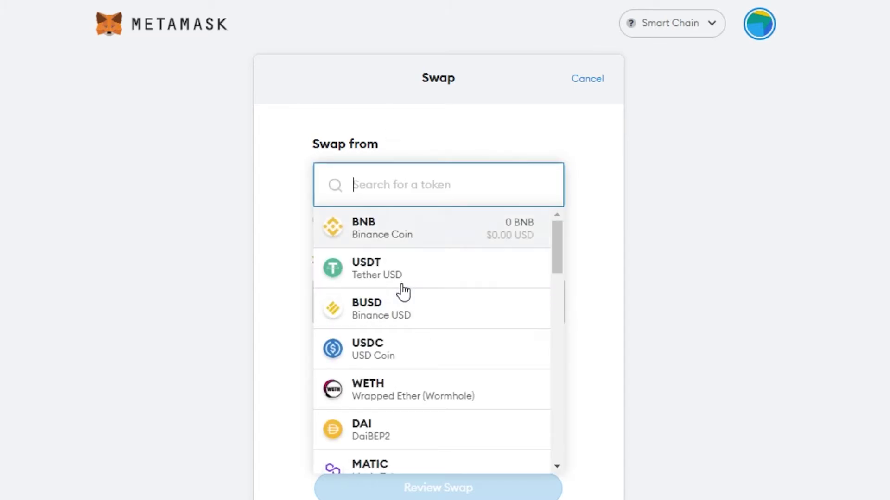
pyautogui.click(594, 202)
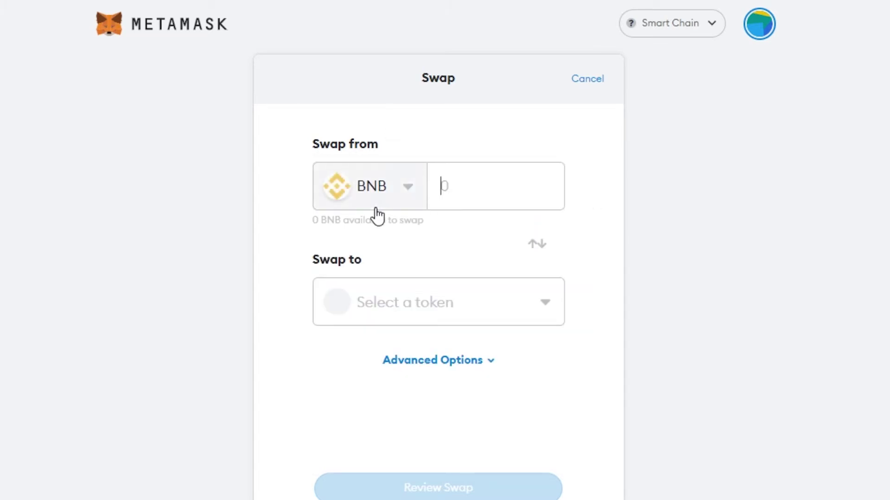
pyautogui.click(361, 197)
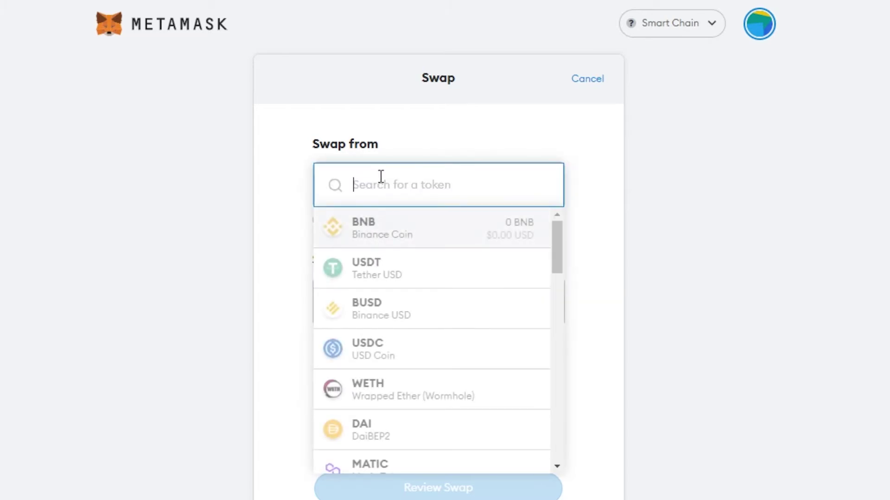
pyautogui.click(369, 243)
pyautogui.click(358, 308)
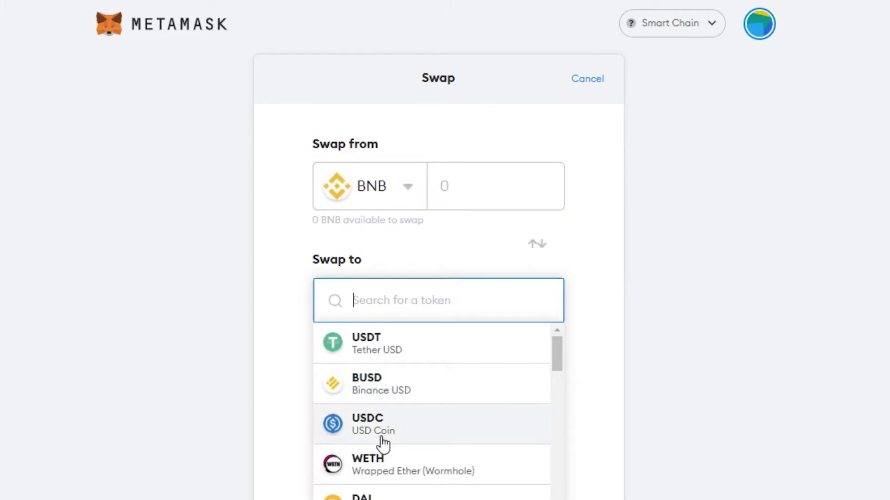
pyautogui.click(397, 433)
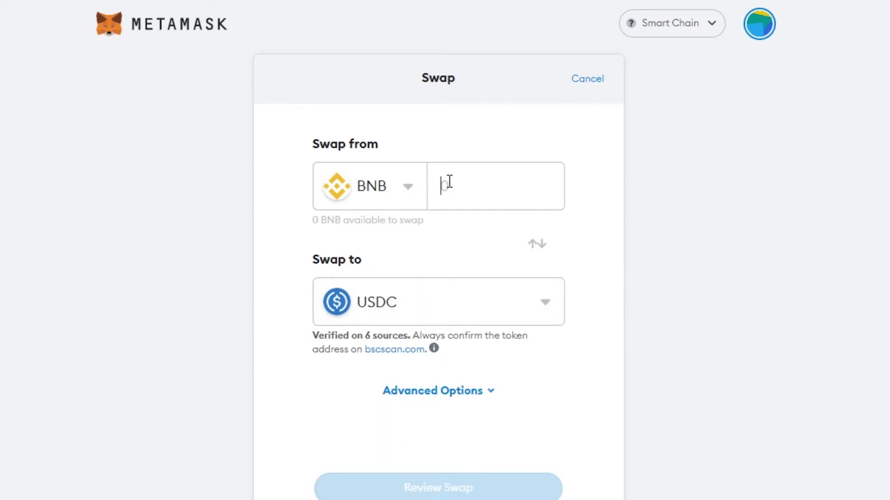
# - Set the swap amount to 1 BNB
pyautogui.write('10')
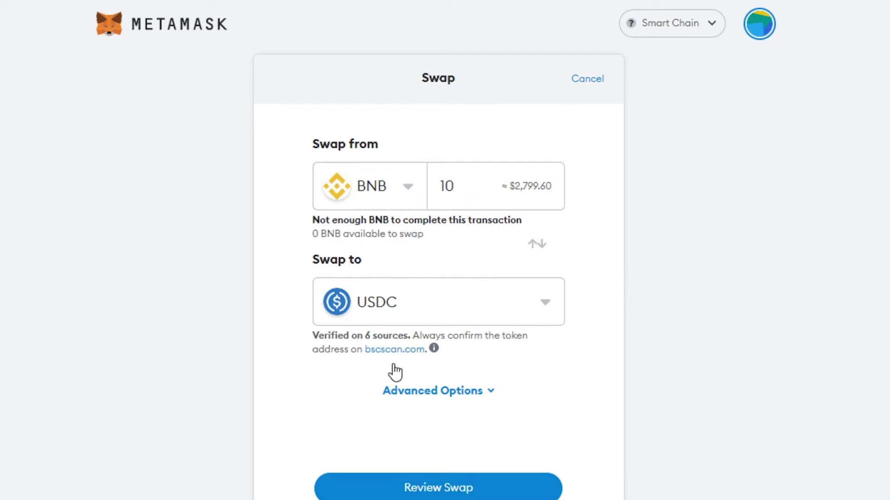
pyautogui.click(457, 184)
pyautogui.press('BackSpace')
pyautogui.doubleClick(518, 186)
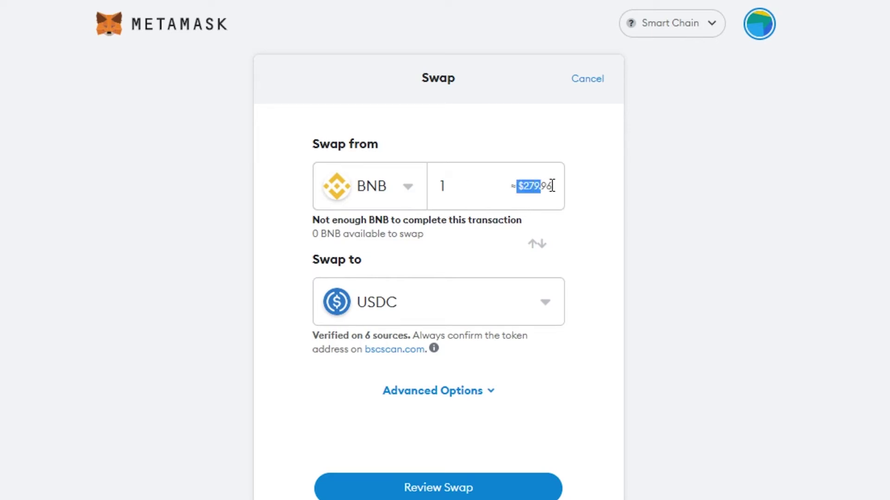
pyautogui.click(517, 187)
# - Set the swap from USDT to BNB and expand Advanced Options to review slippage tolerance choices
pyautogui.click(387, 207)
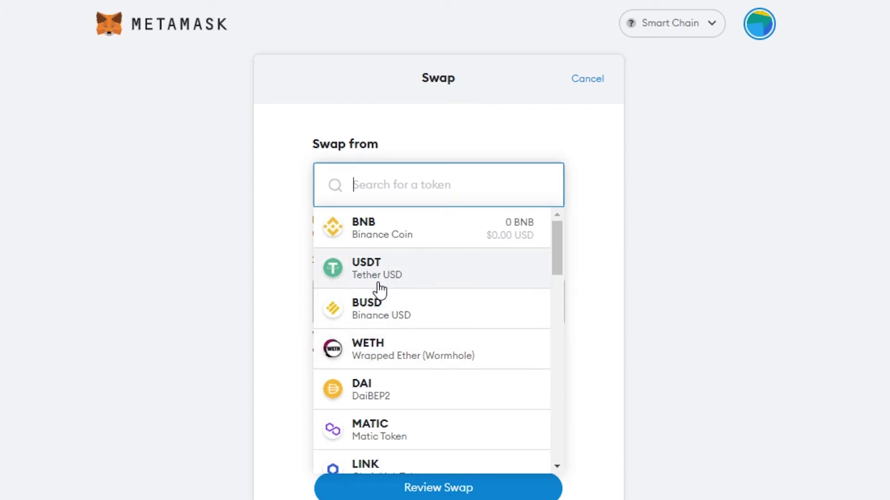
pyautogui.click(385, 273)
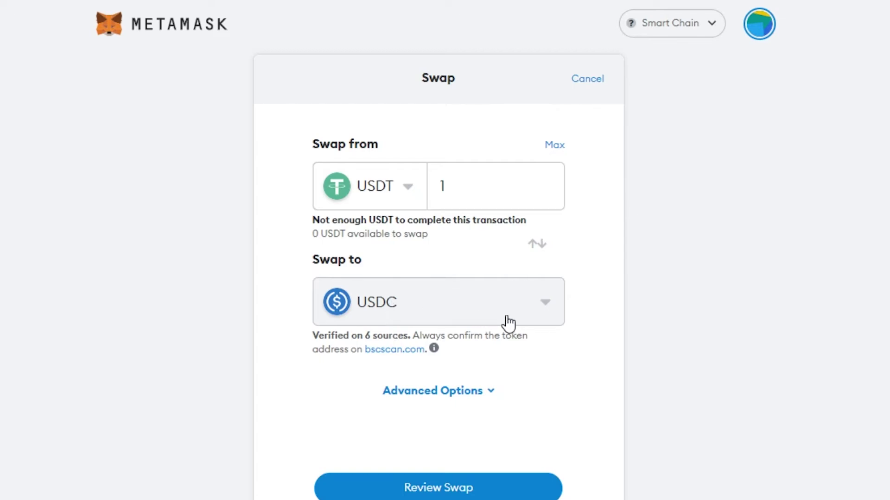
pyautogui.click(376, 290)
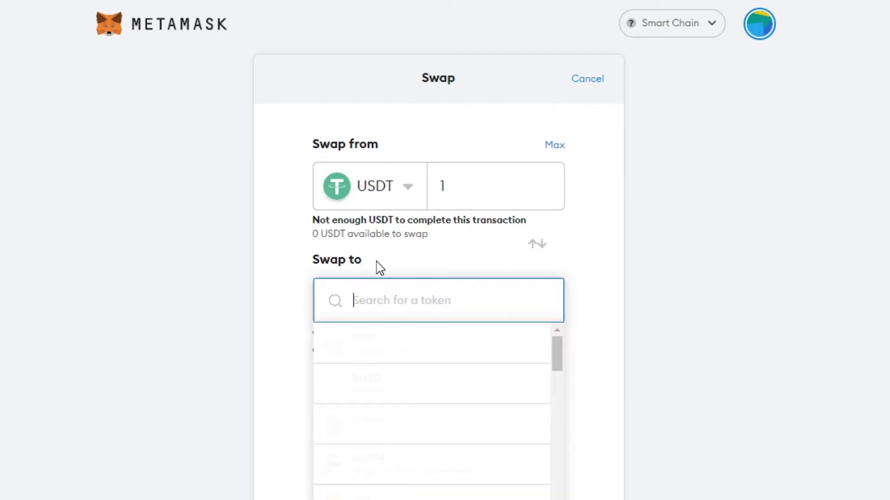
pyautogui.click(361, 350)
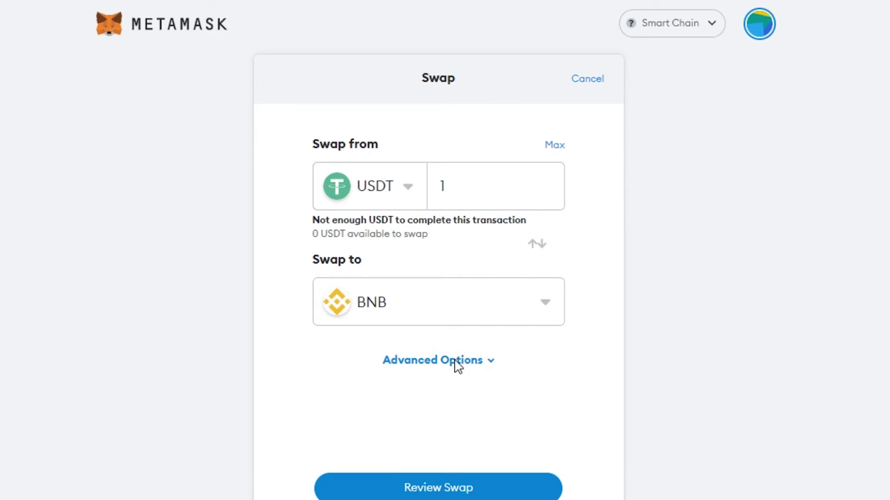
pyautogui.click(419, 366)
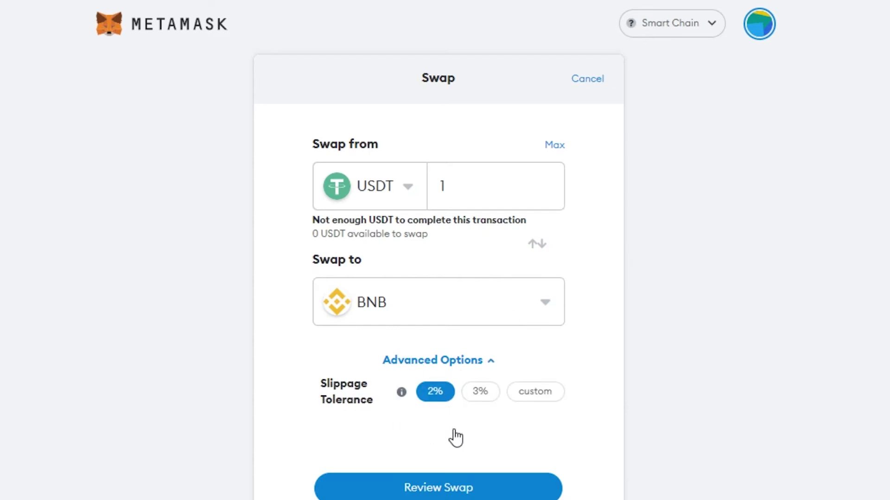
pyautogui.scroll(-1, 517, 406)
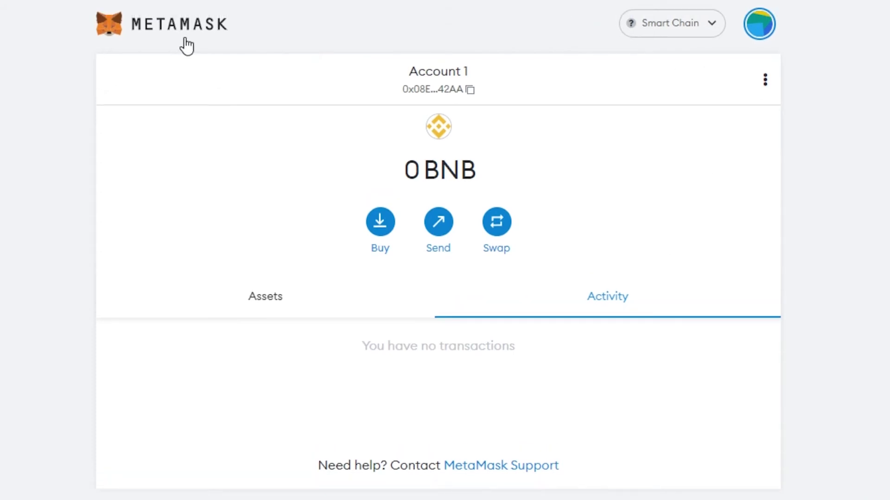
pyautogui.click(750, 39)
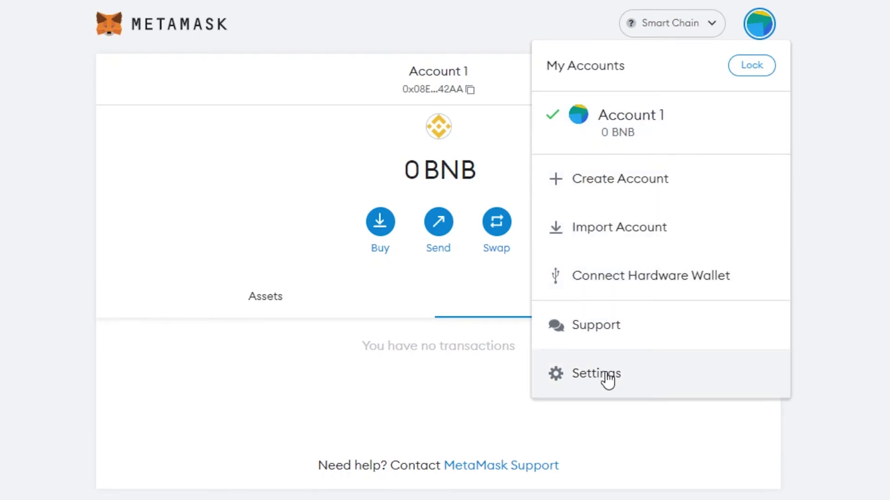
pyautogui.click(572, 380)
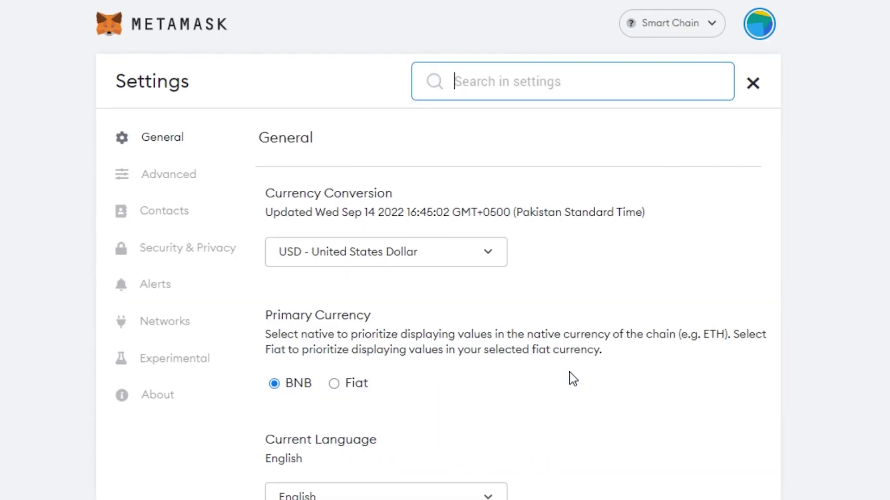
pyautogui.click(163, 324)
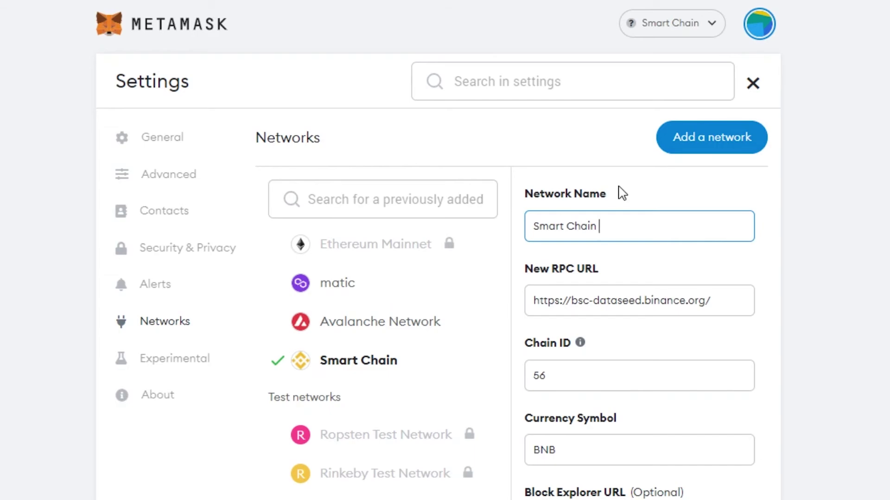
pyautogui.scroll(-3, 440, 251)
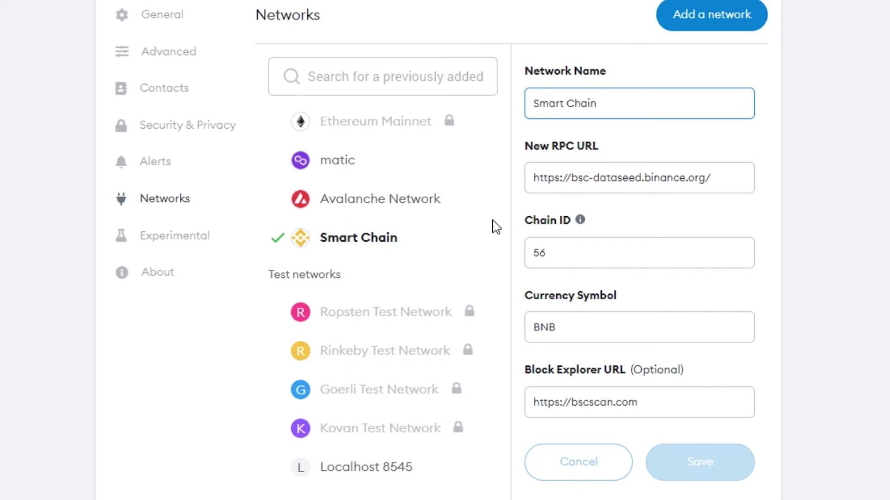
pyautogui.scroll(3, 527, 88)
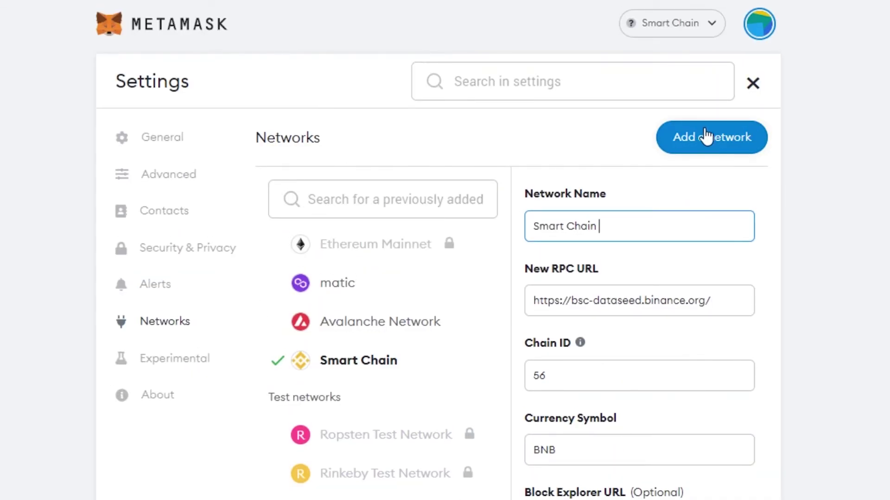
pyautogui.click(149, 138)
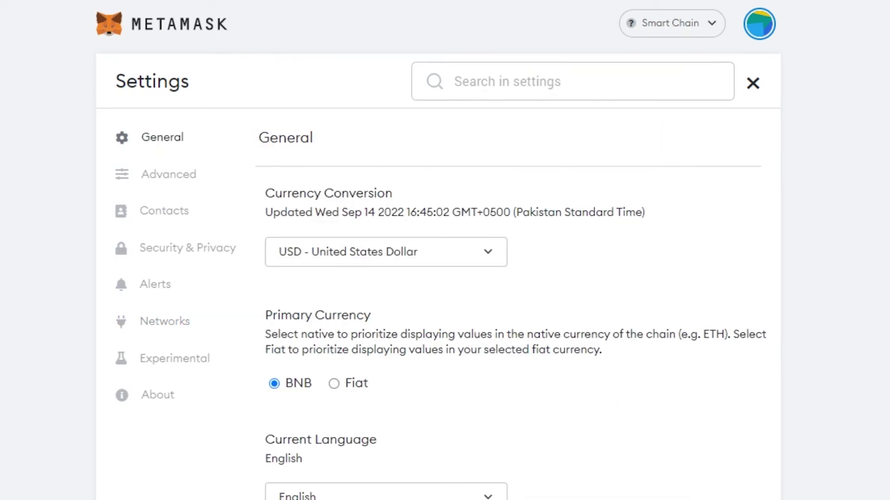
pyautogui.scroll(-8, 437, 251)
pyautogui.scroll(5, 438, 250)
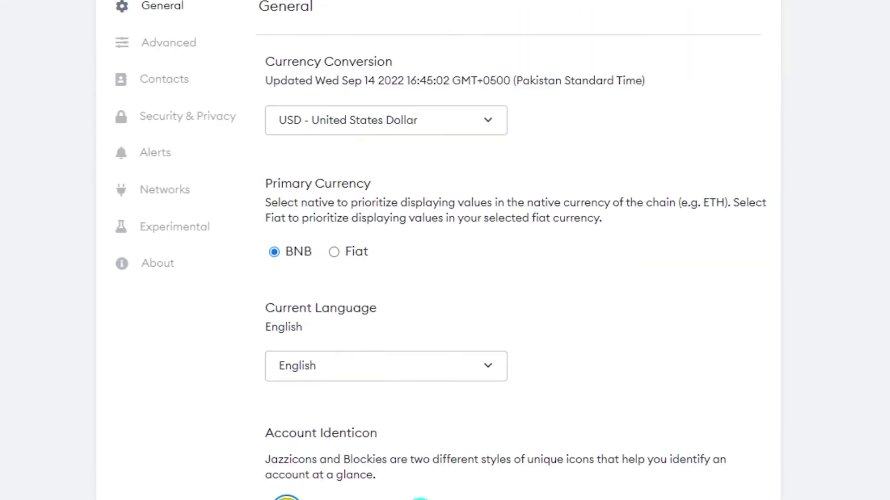
pyautogui.scroll(3, 328, 164)
pyautogui.click(182, 179)
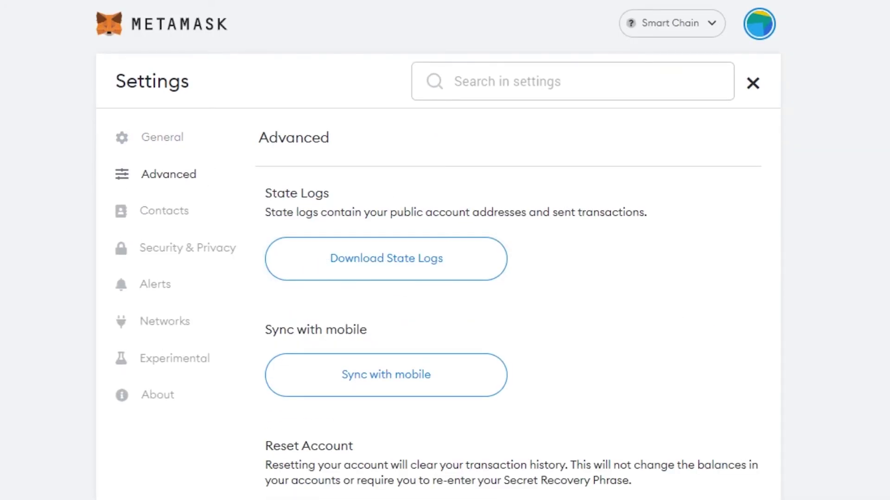
pyautogui.scroll(-15, 417, 260)
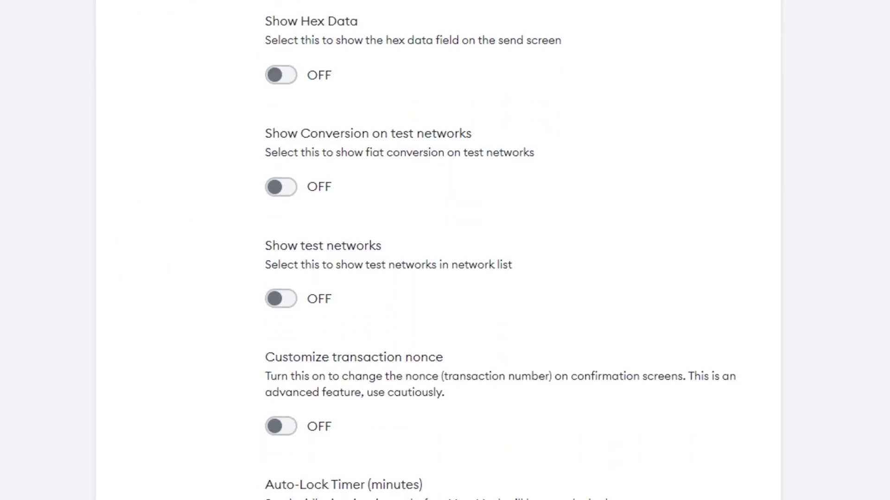
pyautogui.scroll(-3, 417, 259)
pyautogui.scroll(20, 417, 260)
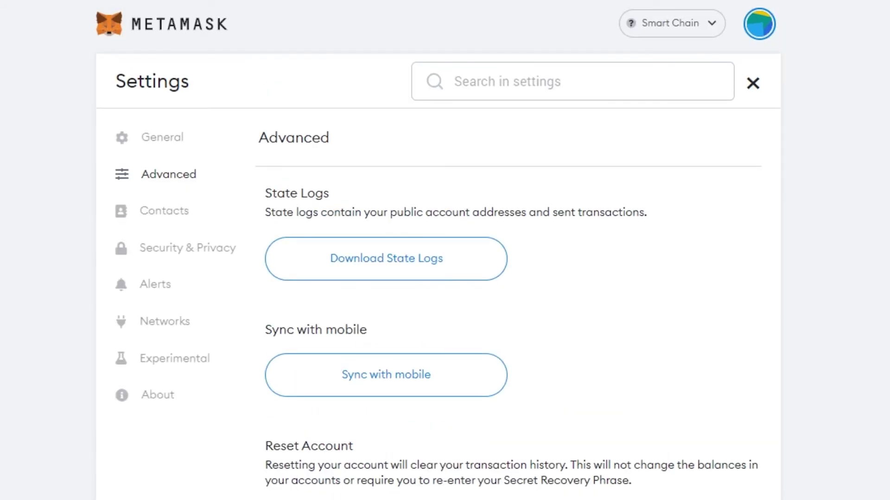
pyautogui.click(152, 230)
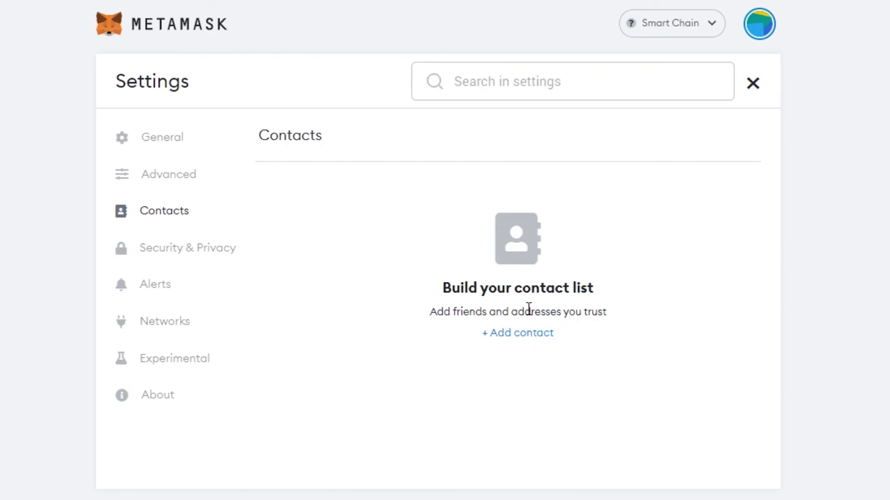
pyautogui.click(213, 250)
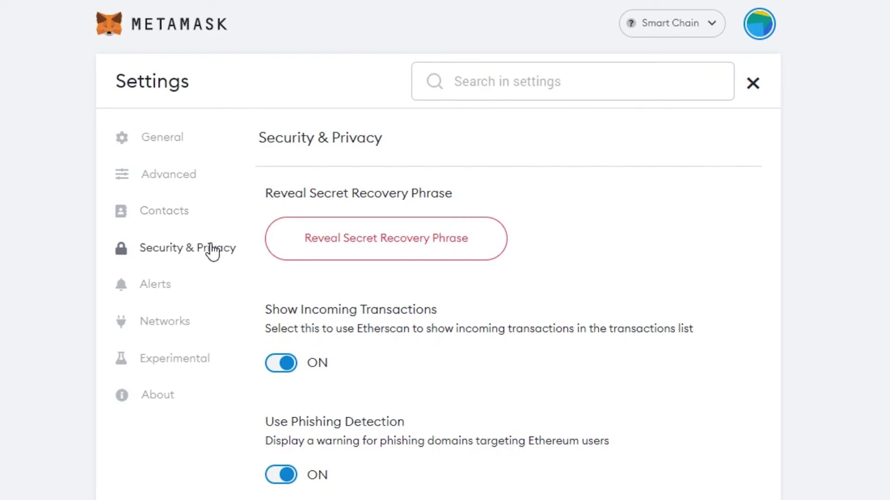
pyautogui.click(160, 287)
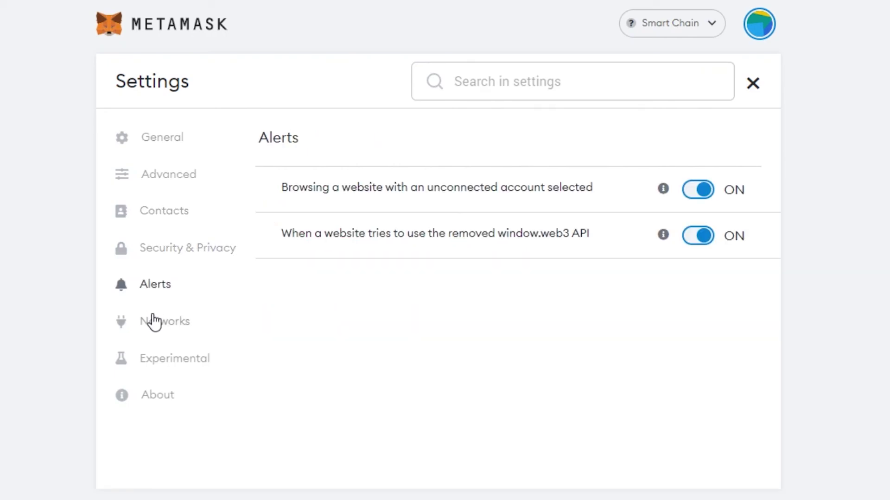
pyautogui.click(152, 322)
pyautogui.click(152, 362)
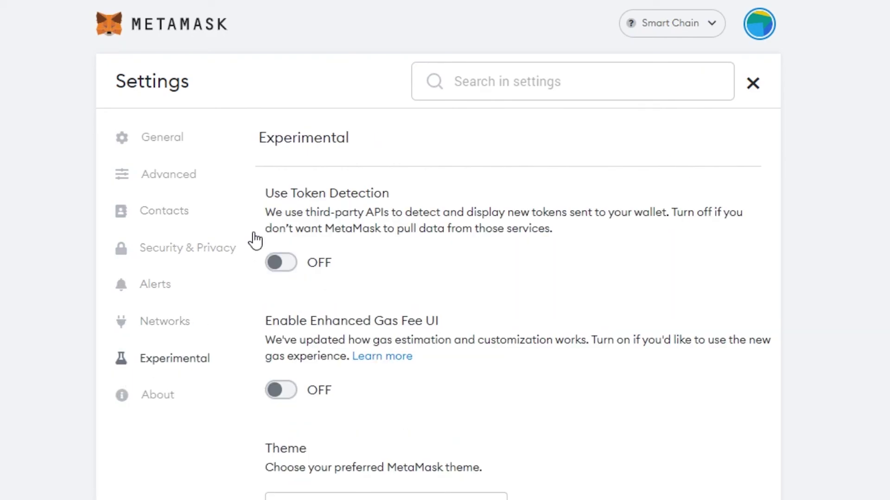
pyautogui.click(143, 39)
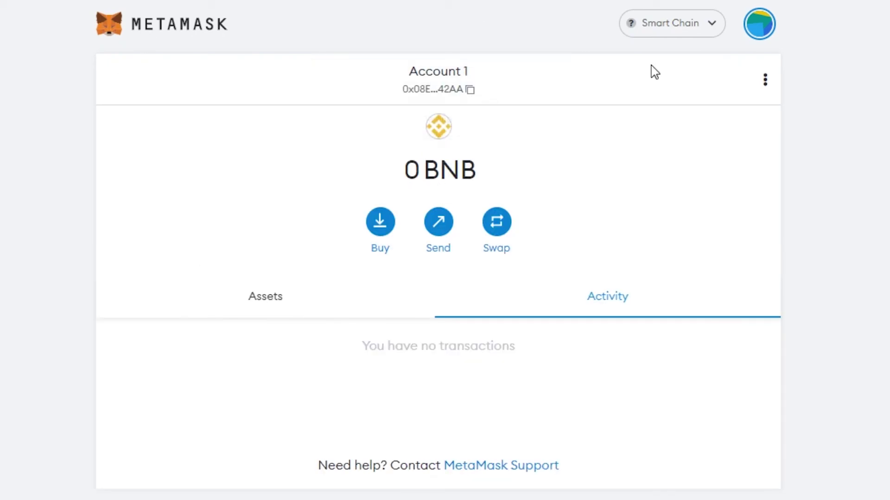
pyautogui.click(652, 23)
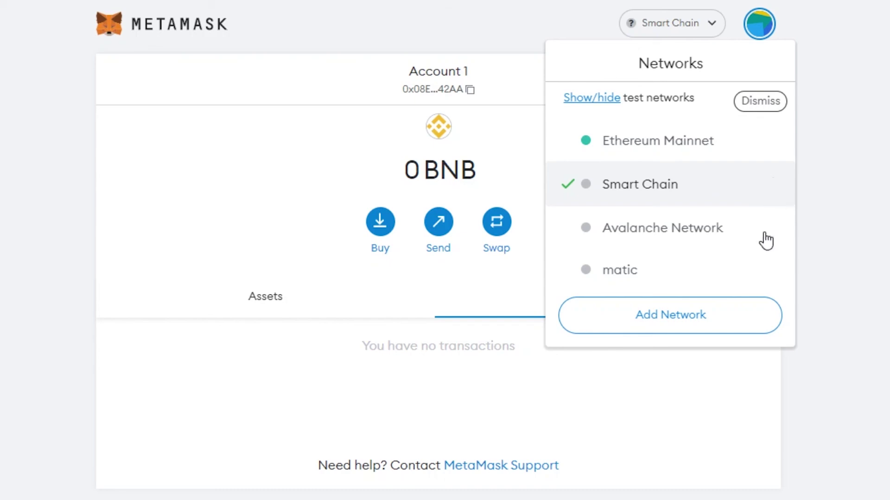
pyautogui.moveTo(773, 240)
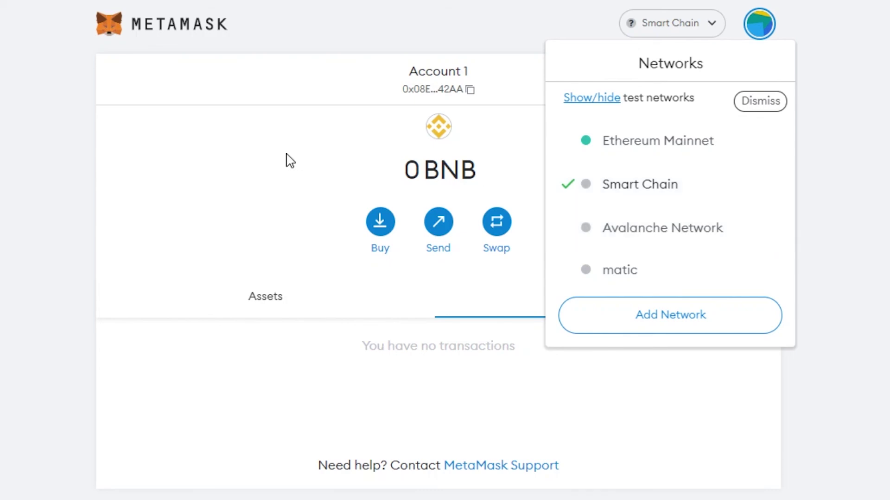
pyautogui.click(585, 140)
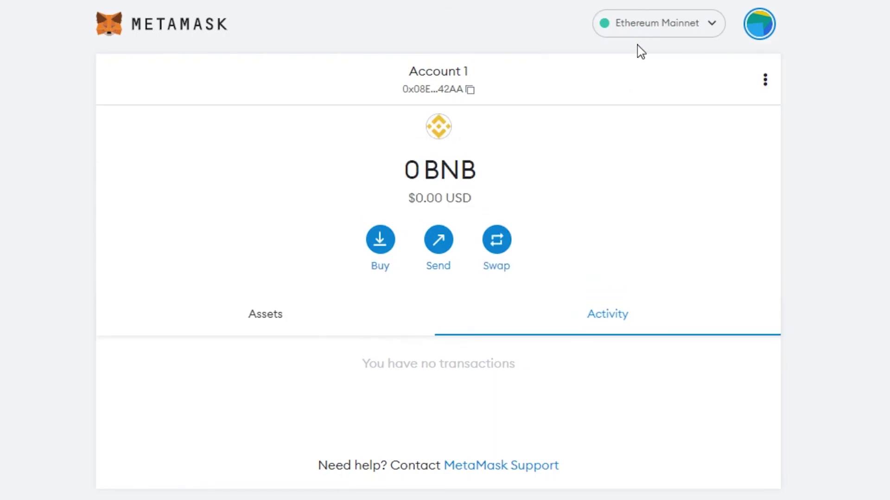
pyautogui.click(641, 31)
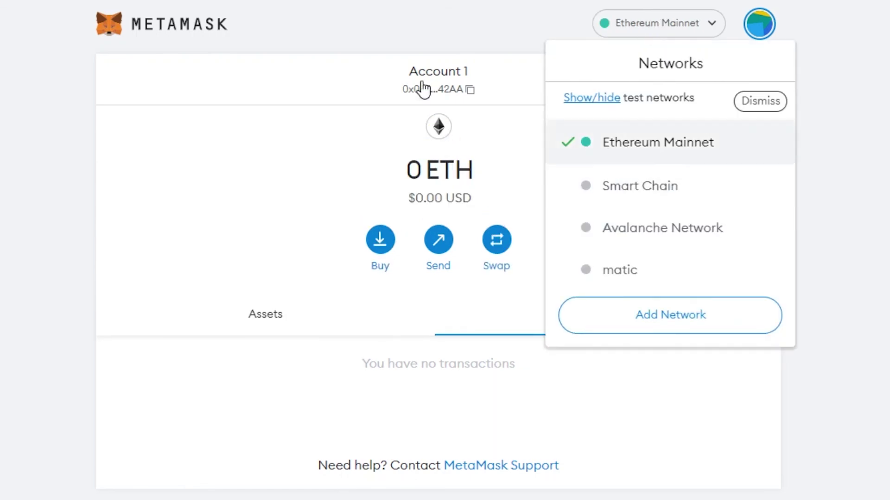
pyautogui.click(319, 50)
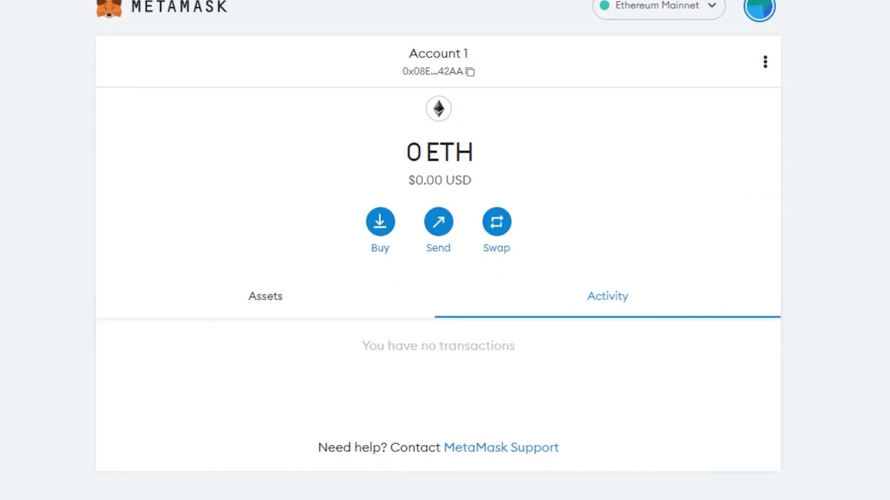
pyautogui.click(695, 24)
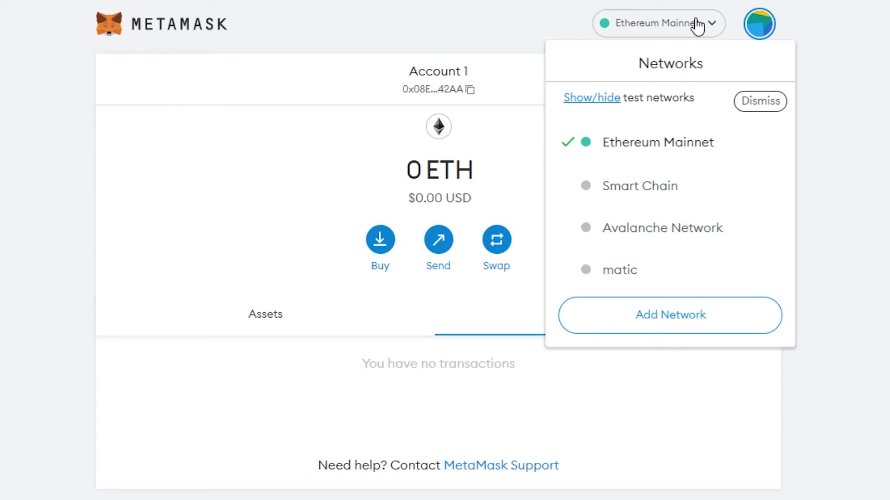
pyautogui.click(661, 190)
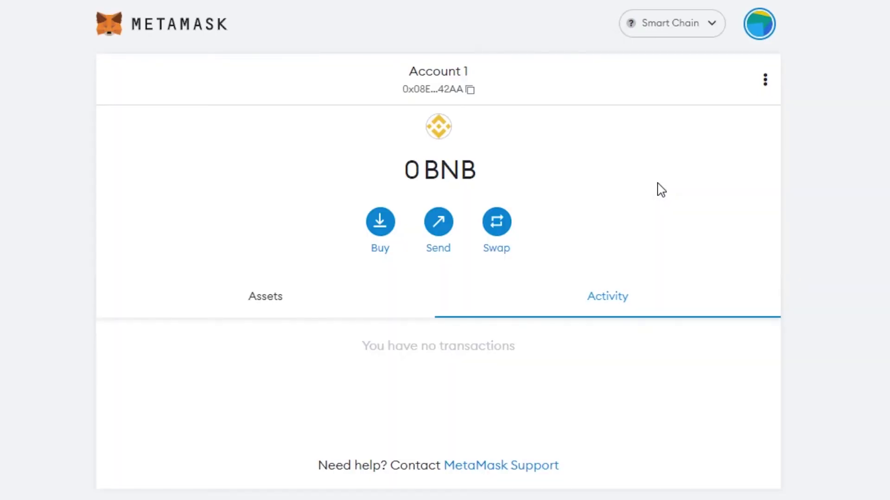